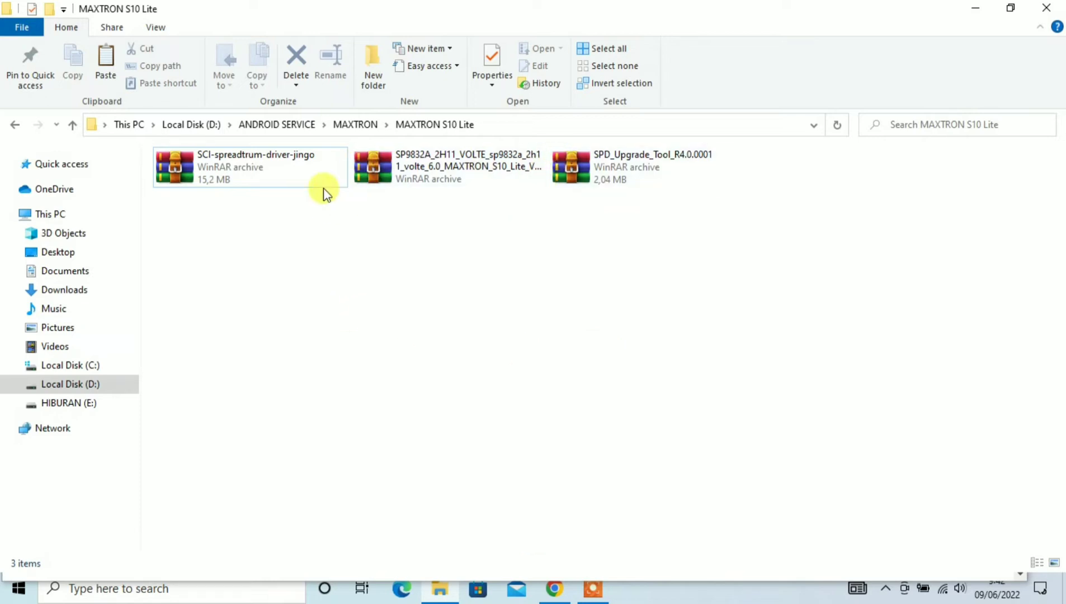
Extract the SCI-spreadtrum-driver-jingo archive into a folder of the same name inside MAXTRON S10 Lite.
double_click(246, 166)
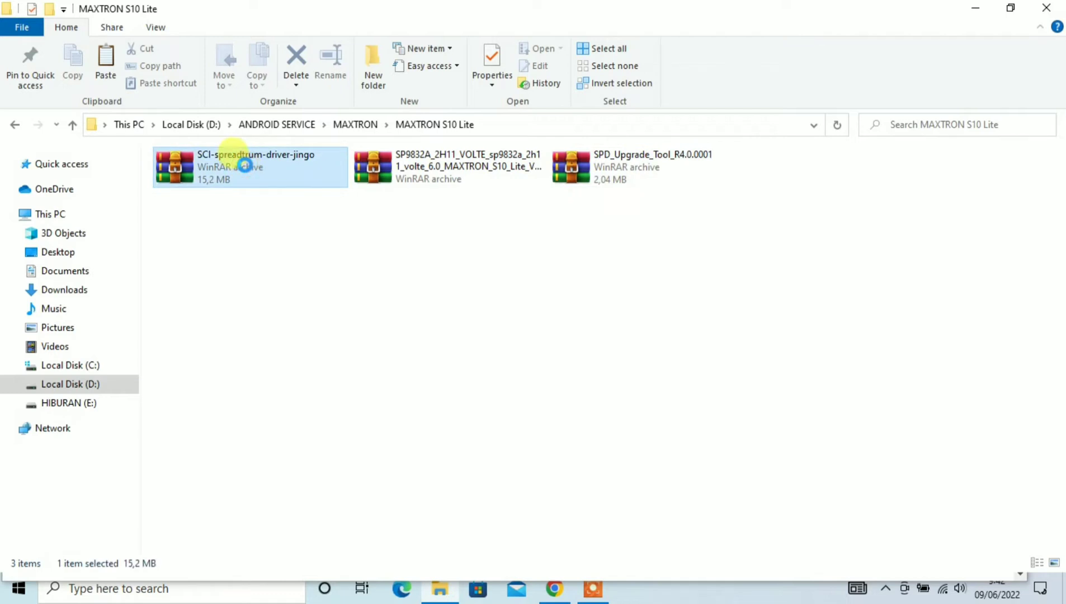
right_click(245, 165)
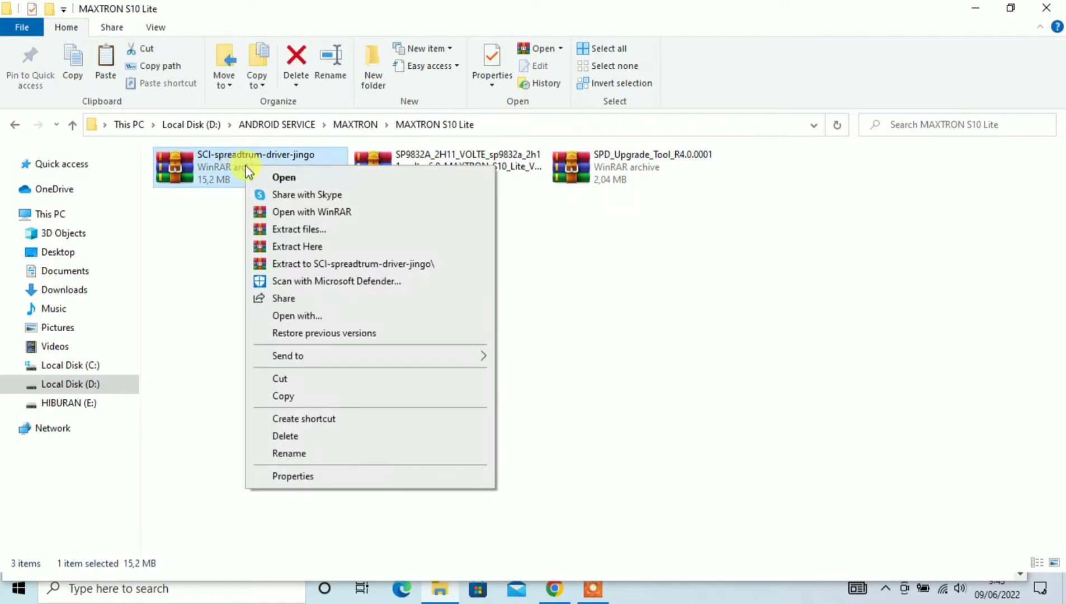
click(278, 229)
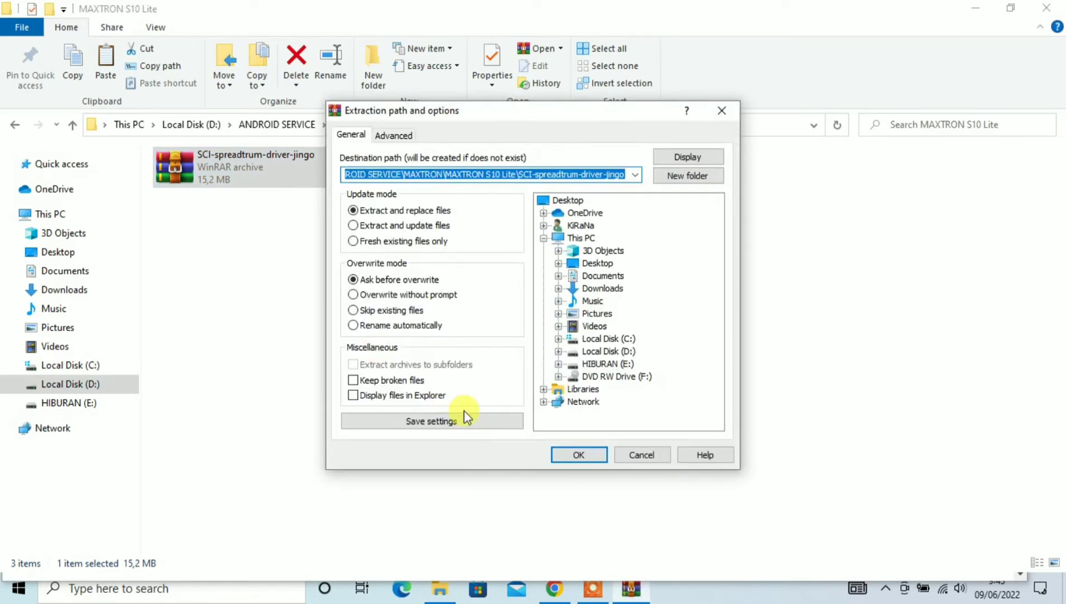
click(576, 454)
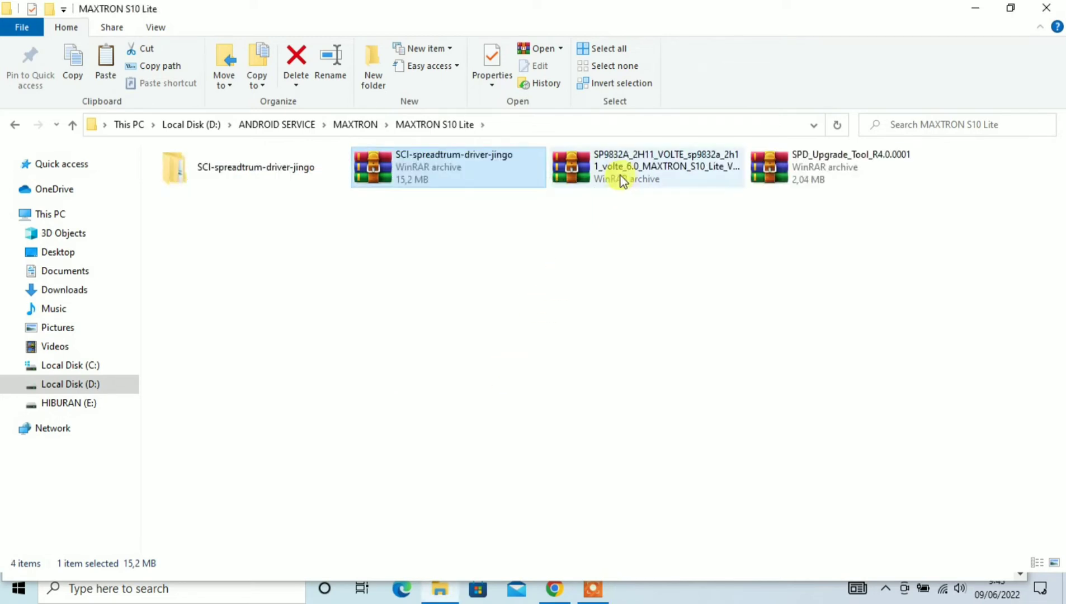
Extract the SP9832A_2H11_VOLTE firmware archive for the MAXTRON S10 Lite, keeping the default extraction path and options.
click(621, 177)
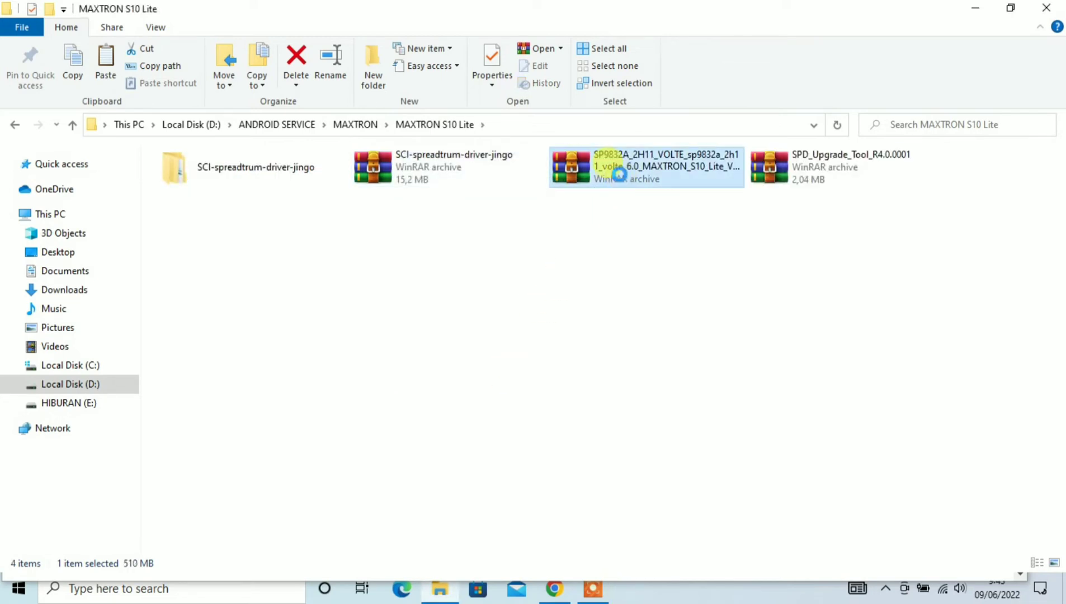
right_click(614, 174)
click(637, 240)
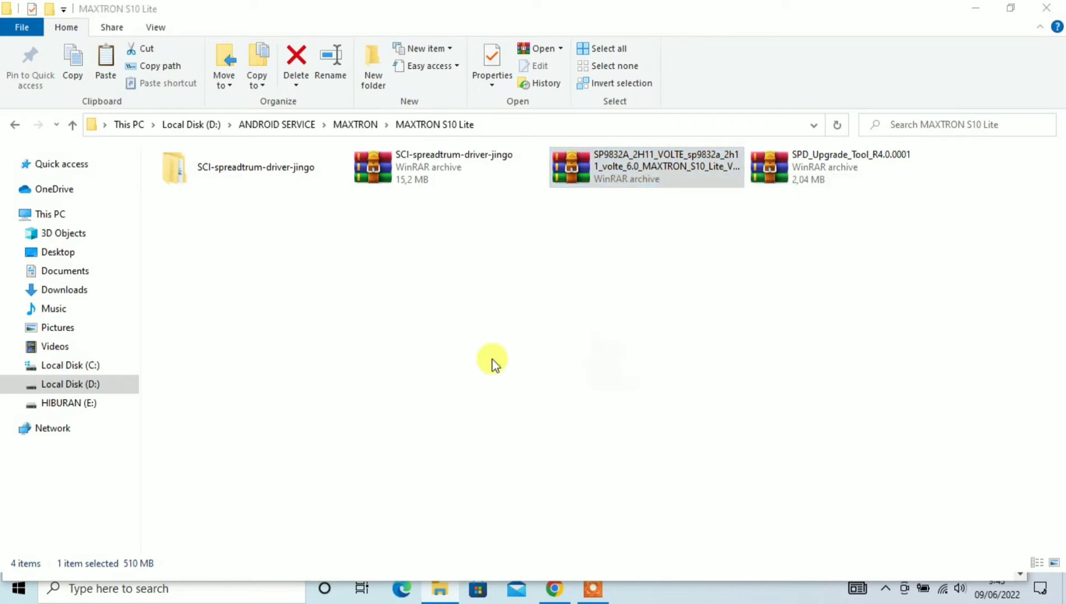
click(566, 453)
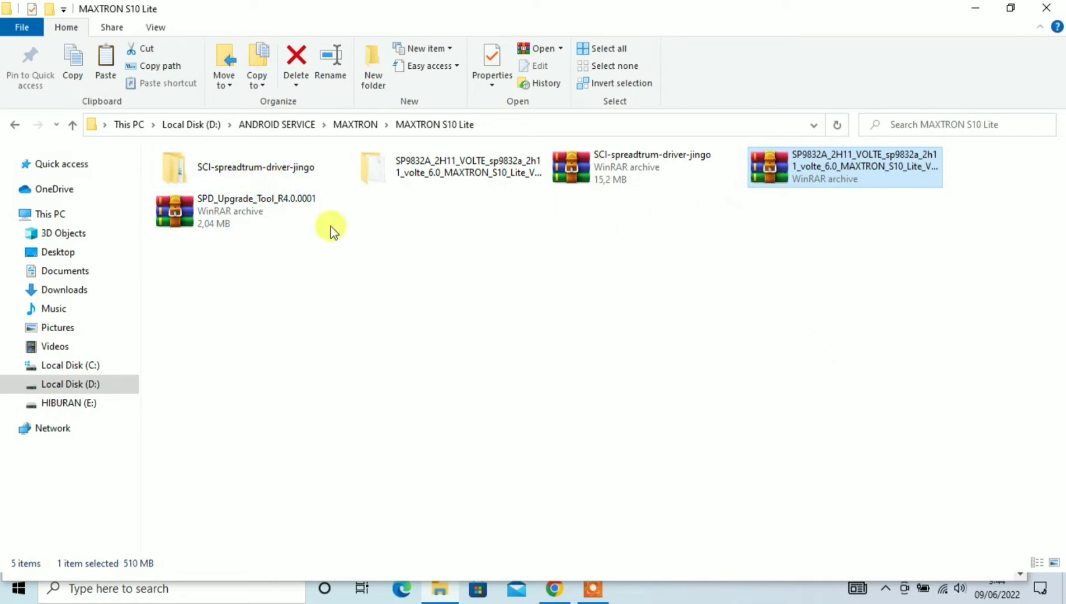
Extract the SPD_Upgrade_Tool_R4.0.0001 archive into a folder of the same name.
double_click(258, 200)
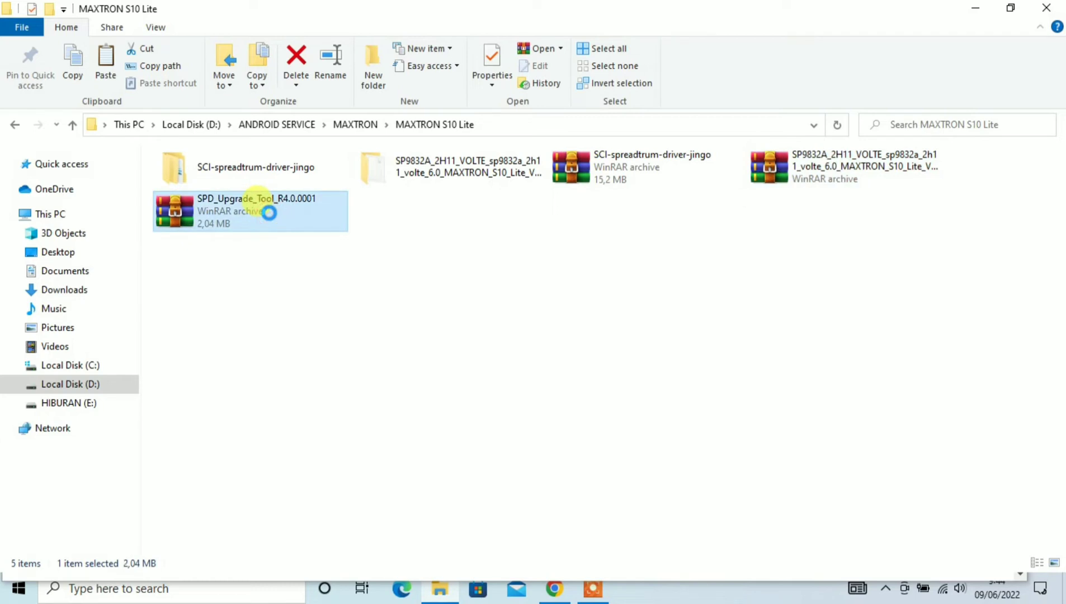
right_click(269, 212)
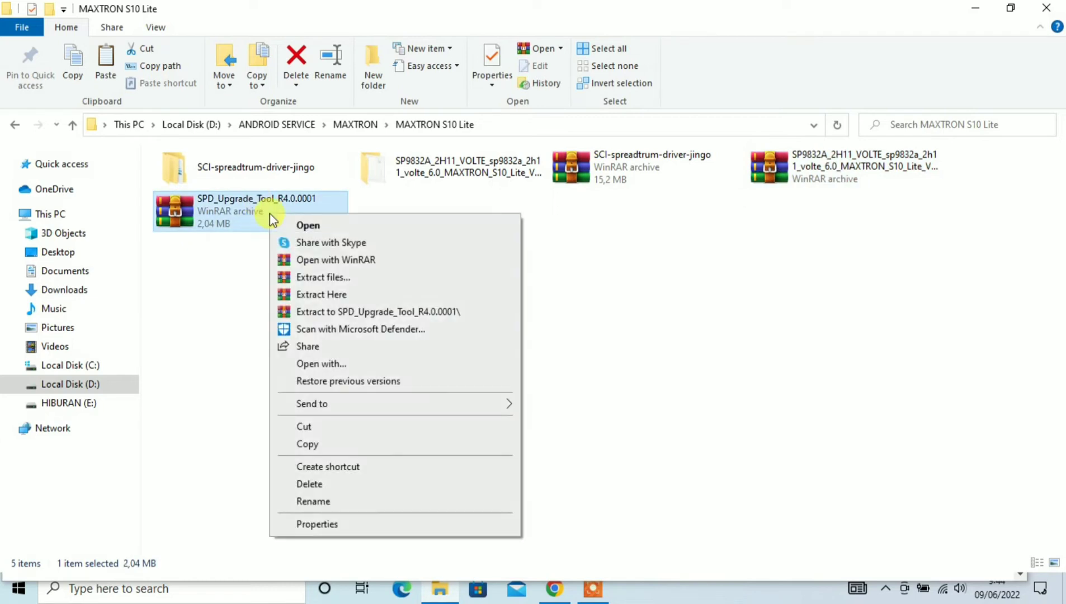
click(321, 274)
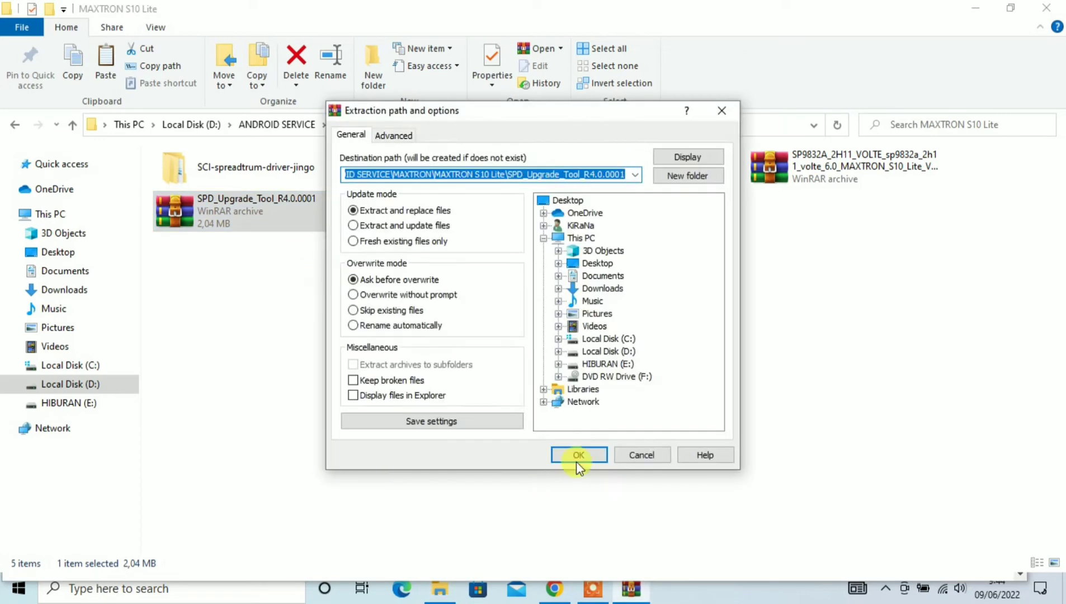
click(585, 454)
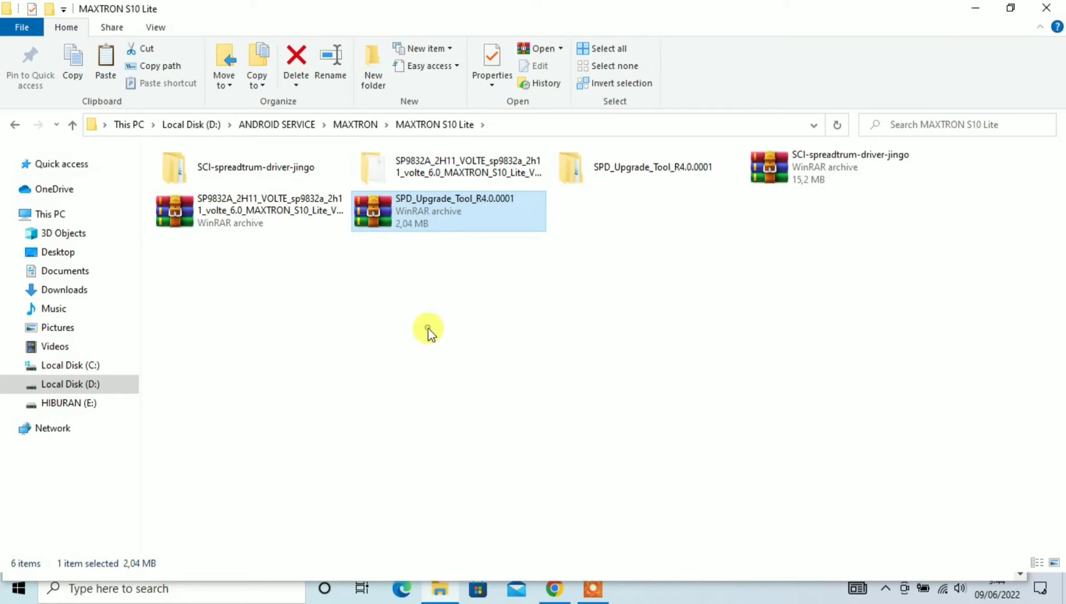
Run DPInst from the x64 folder of SCI-spreadtrum-driver-jingo and complete the driver installation, allowing the driver software from the unverified publisher.
double_click(266, 174)
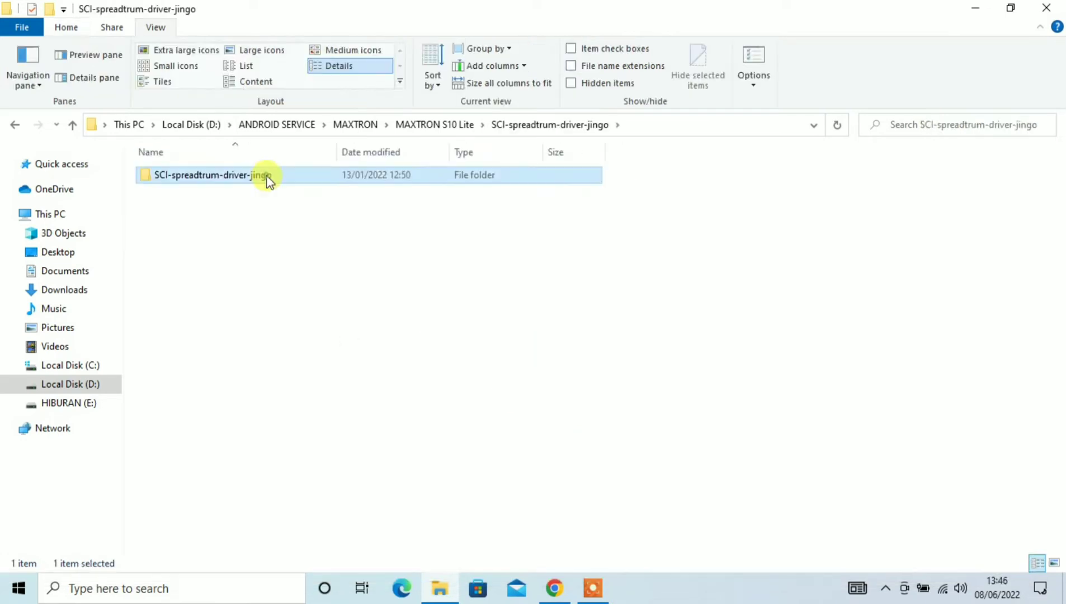
double_click(266, 176)
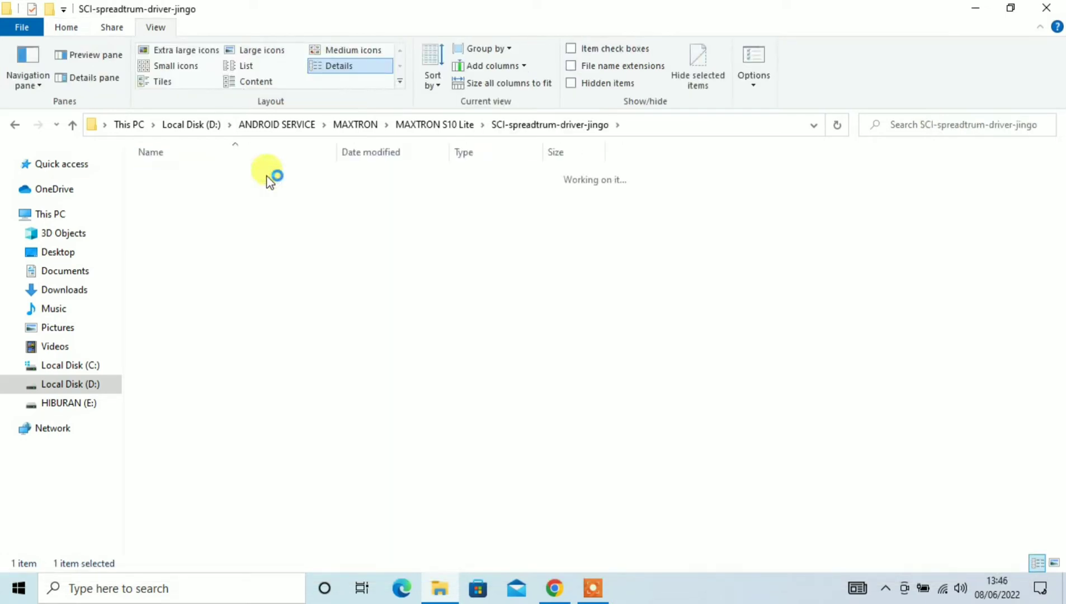
double_click(165, 191)
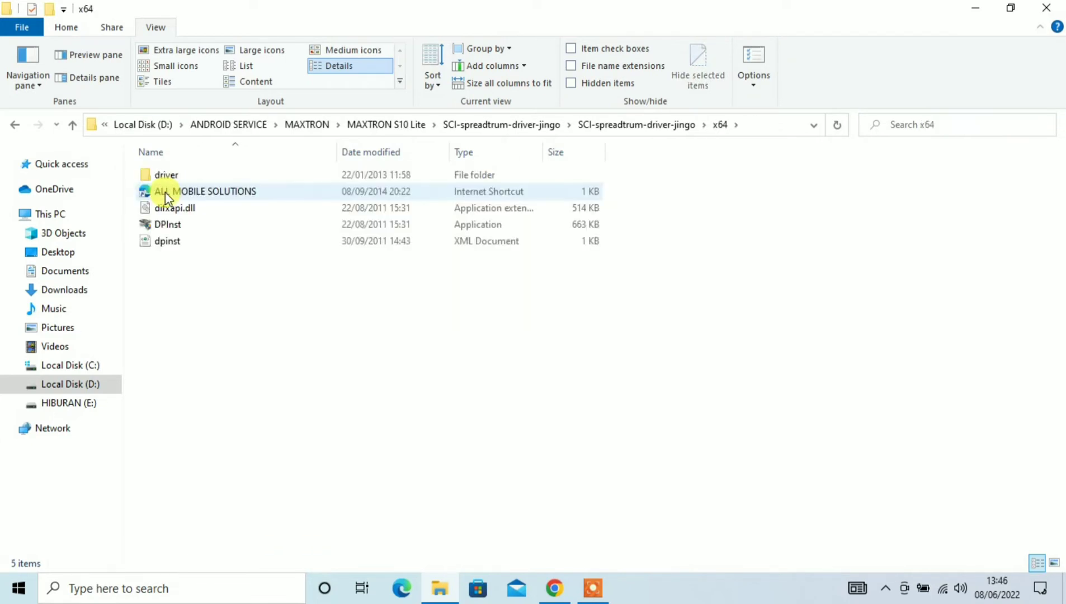
double_click(165, 224)
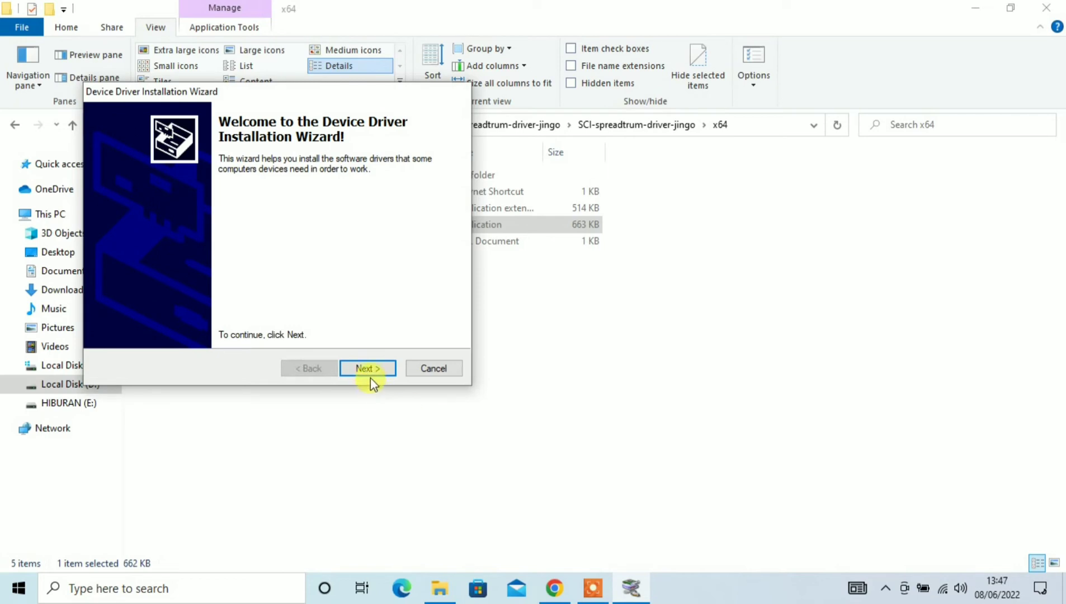
click(370, 374)
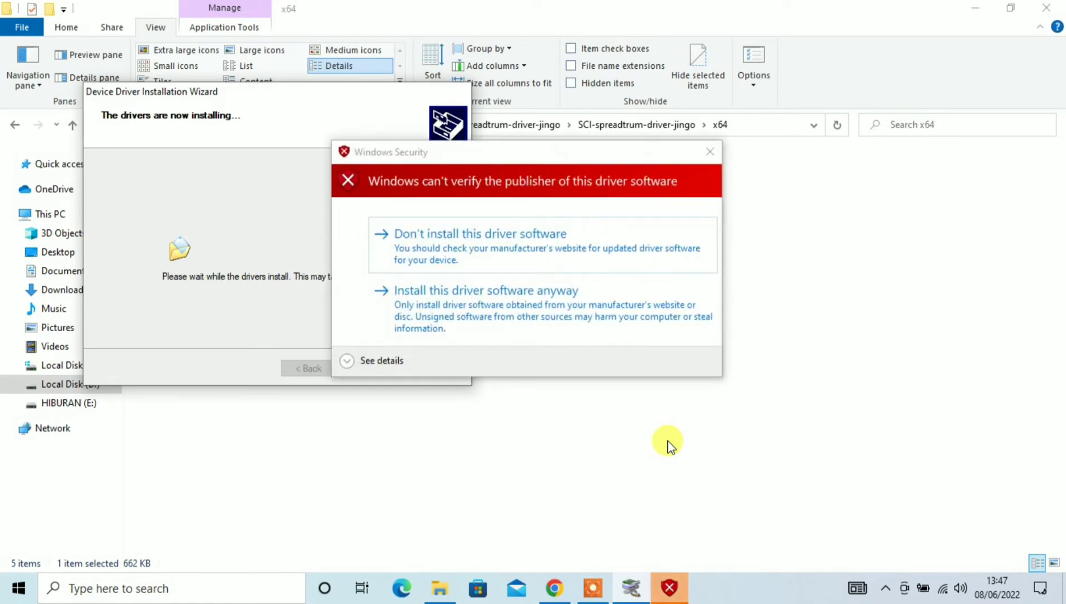
click(518, 303)
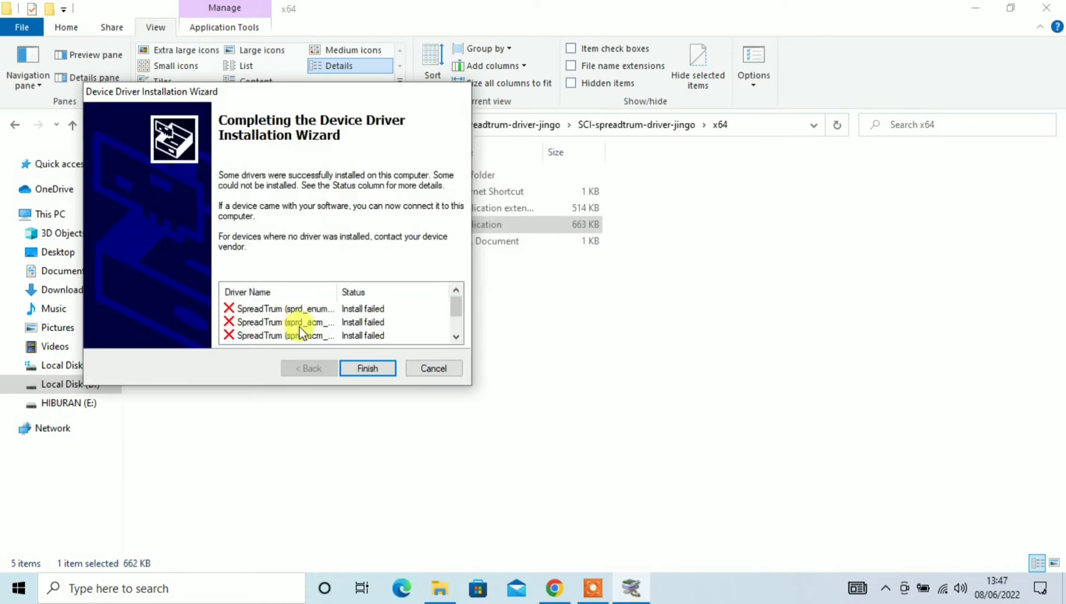
scroll(300, 331, down, 1)
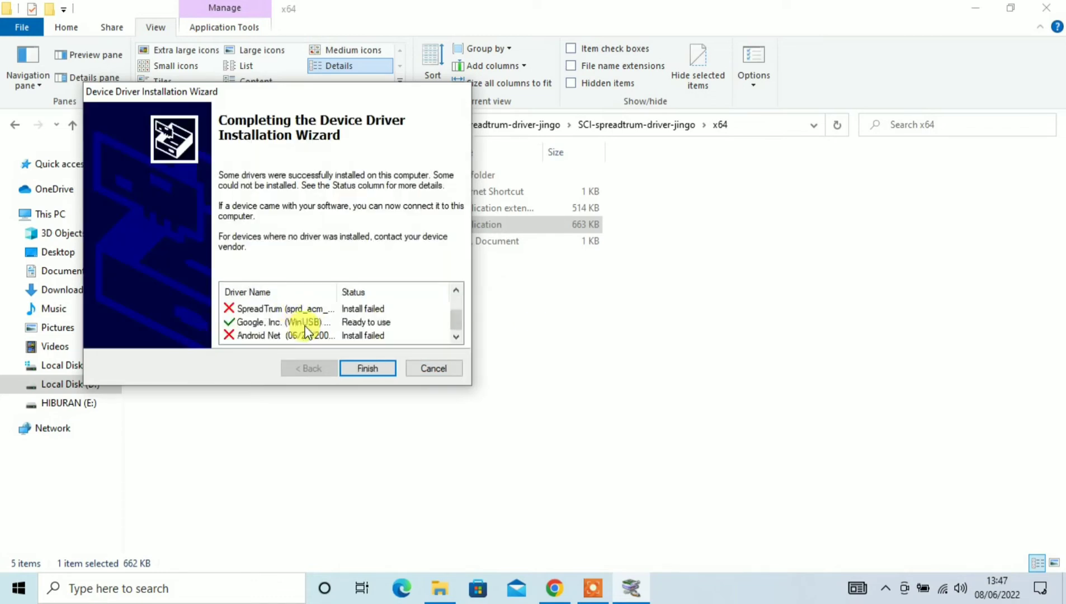
click(362, 367)
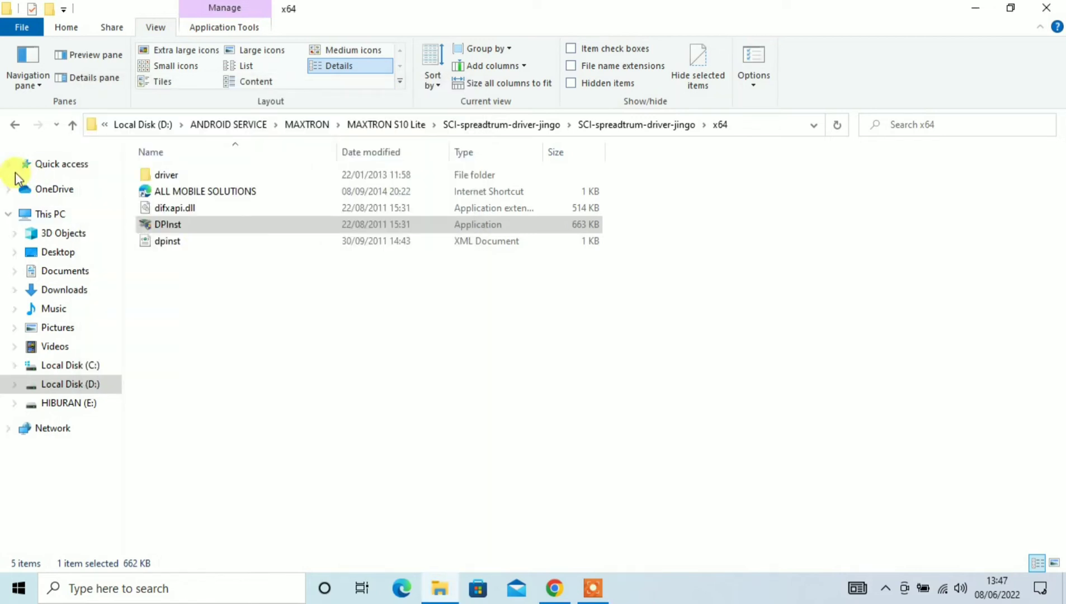
Try to run DPInst from the x86 folder of SCI-spreadtrum-driver-jingo.
click(15, 124)
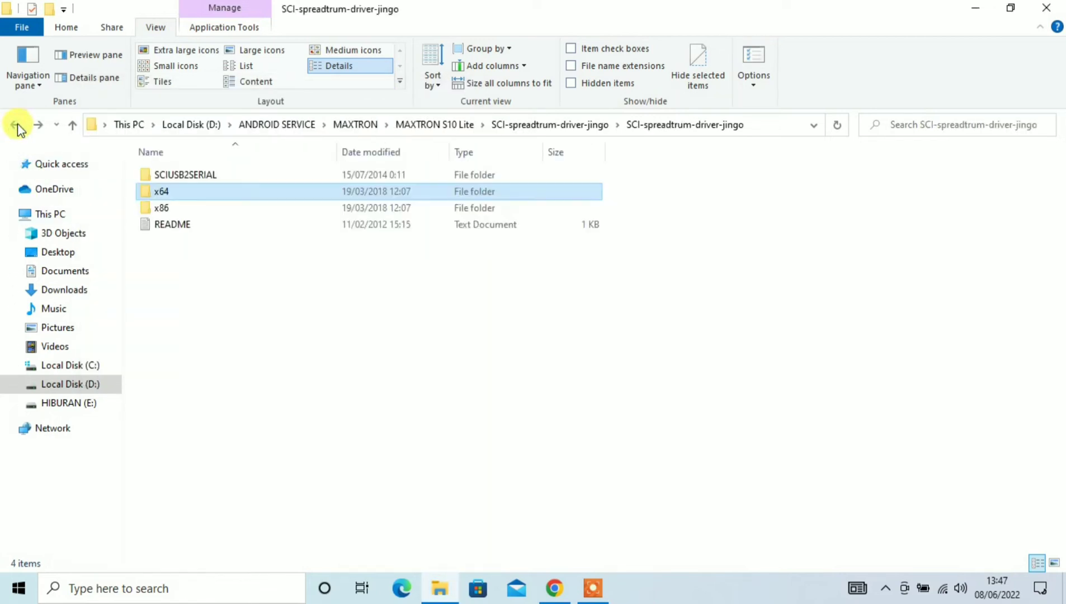
click(166, 211)
double_click(166, 213)
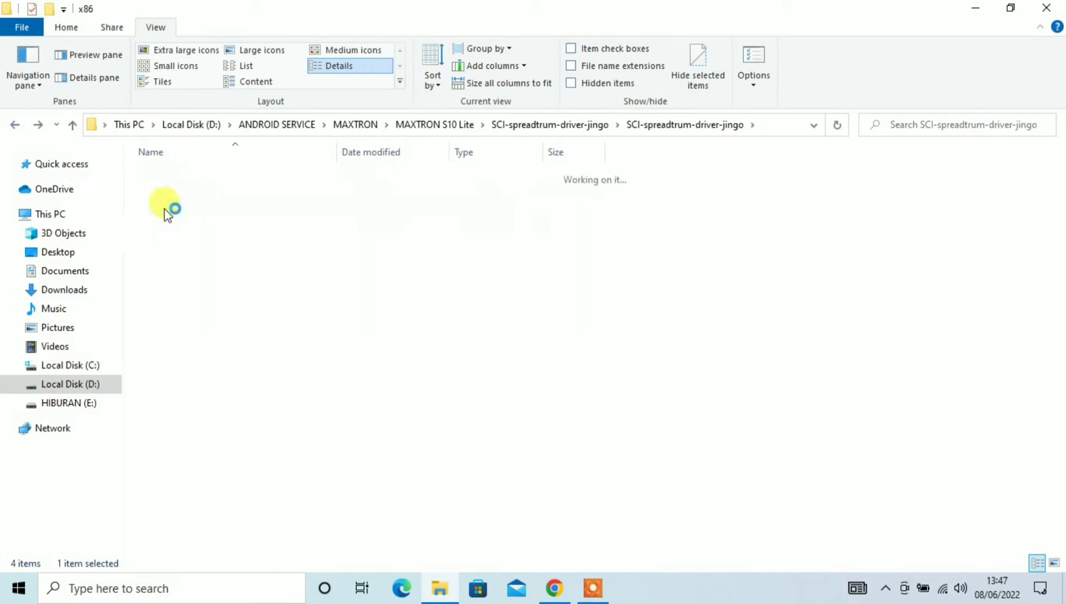
double_click(168, 226)
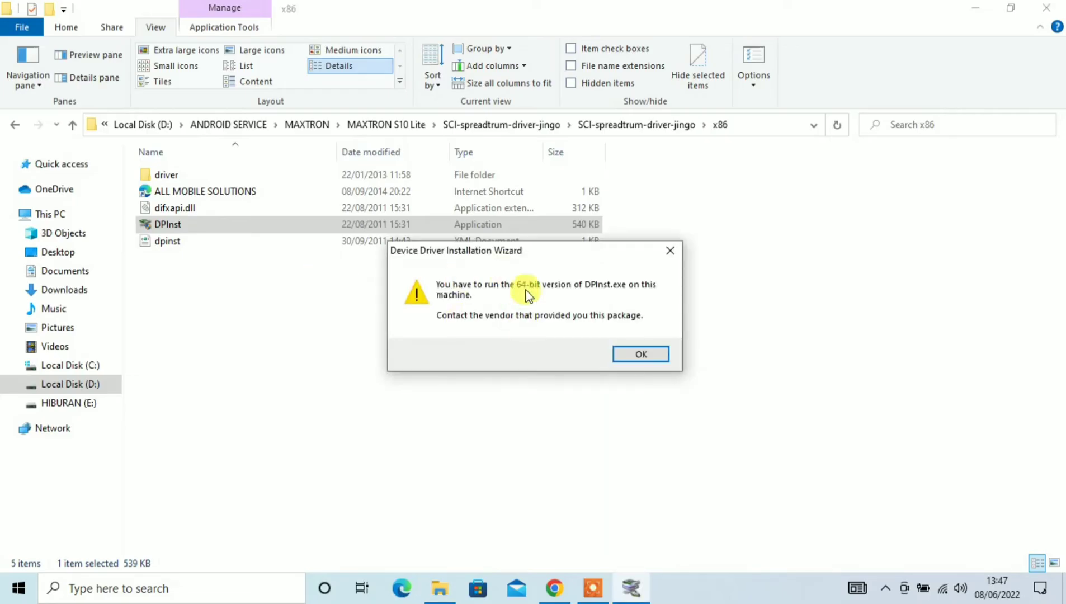
click(657, 359)
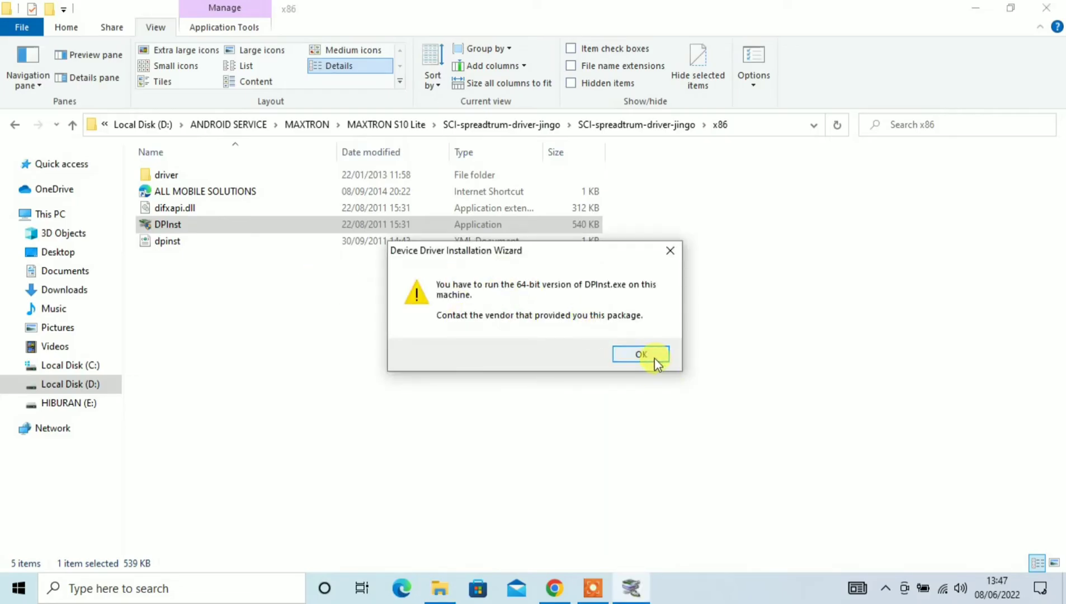
Install the Spreadtrum Ports (COM & LPT) drivers by running DPInst from the x64 folder inside SCIUSB2SERIAL.
click(15, 128)
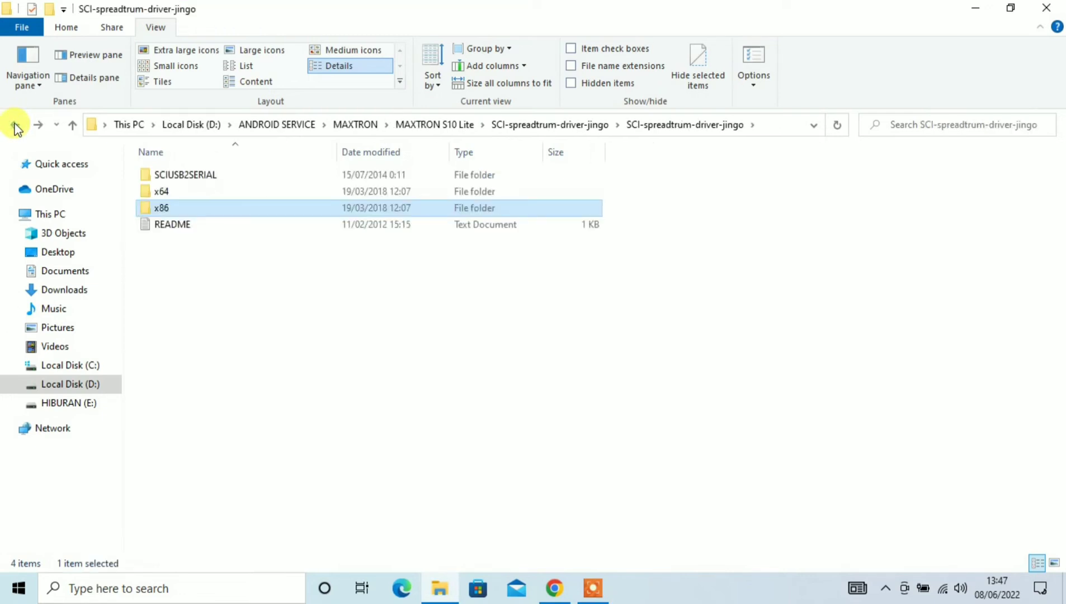
click(201, 174)
double_click(199, 174)
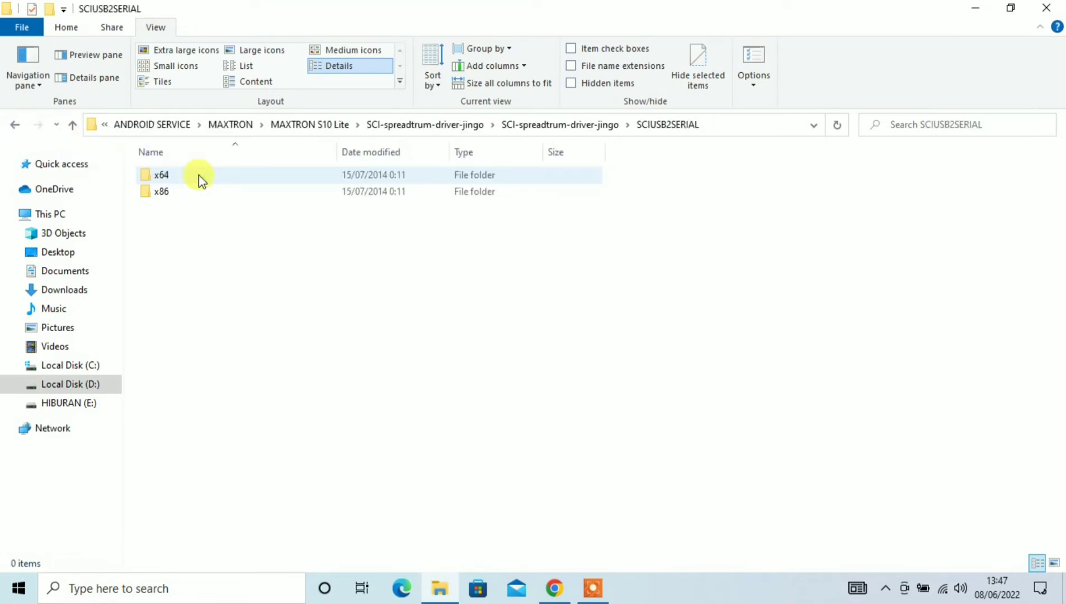
click(168, 175)
double_click(169, 175)
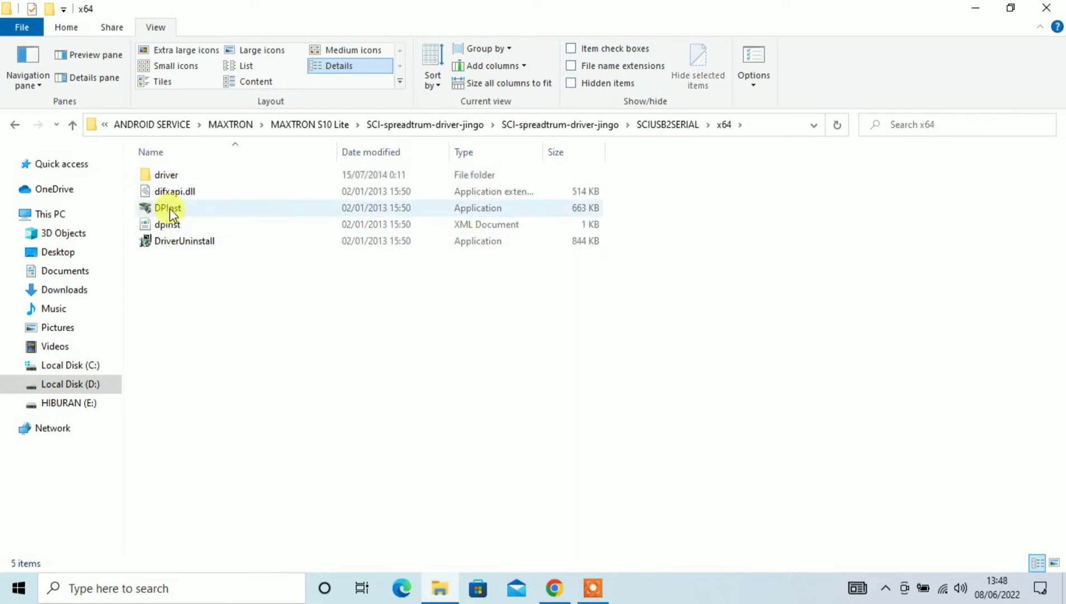
double_click(168, 207)
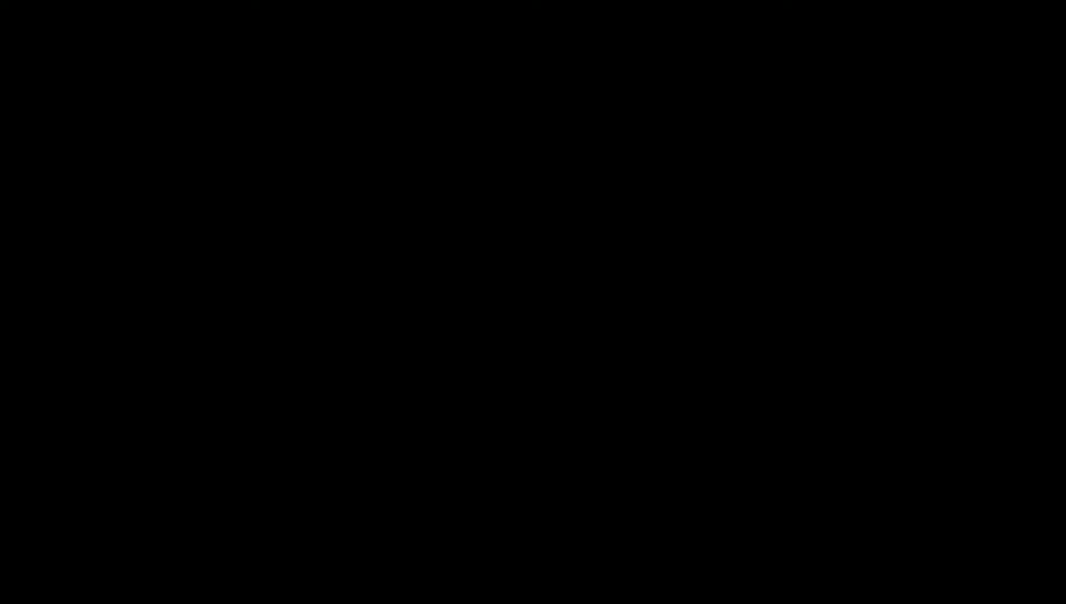
click(340, 334)
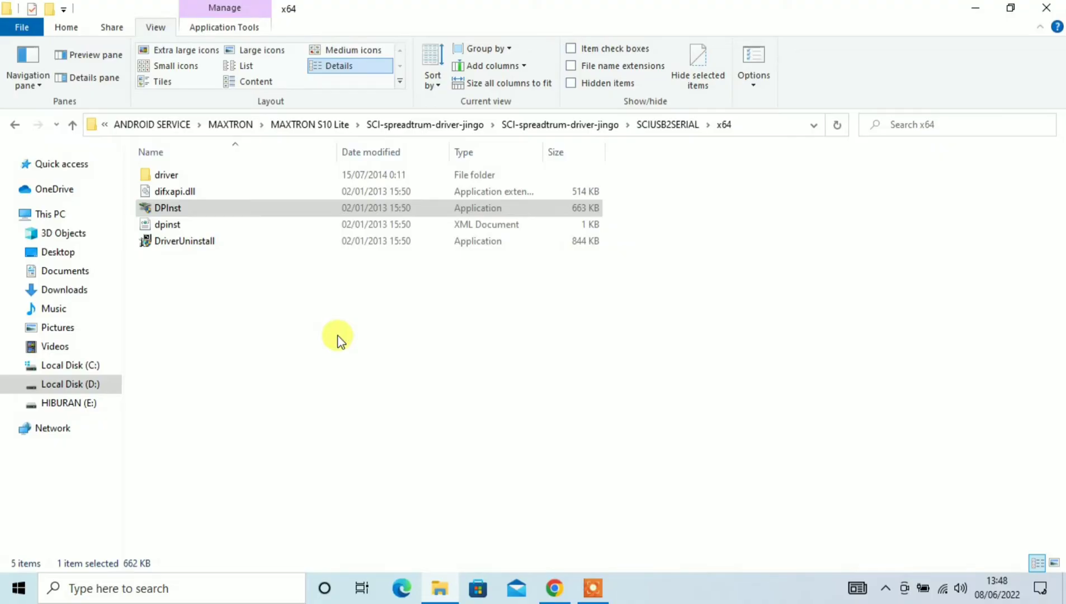
click(418, 411)
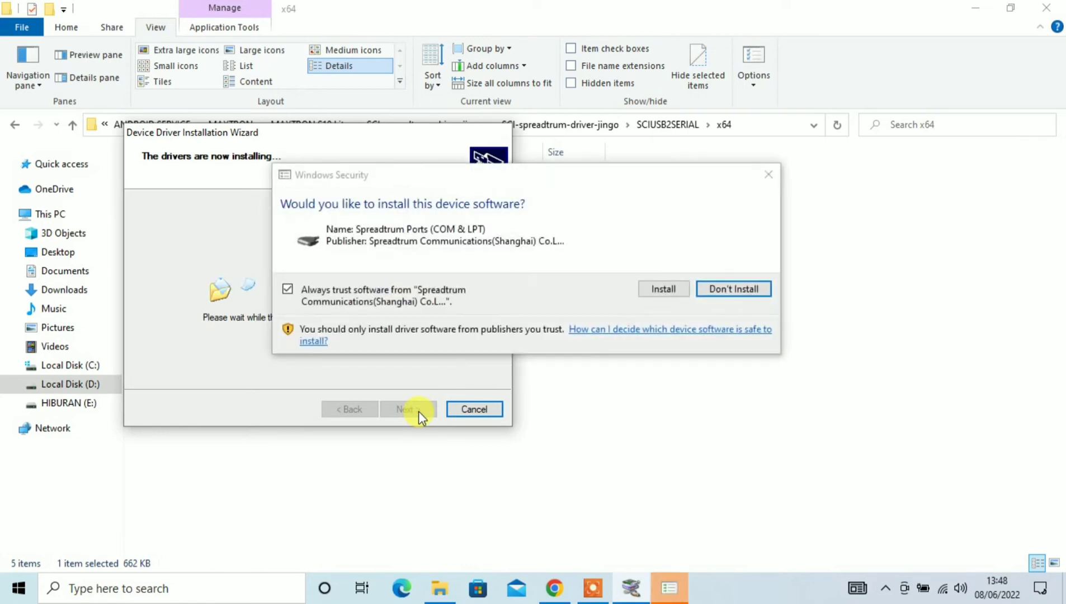
click(664, 289)
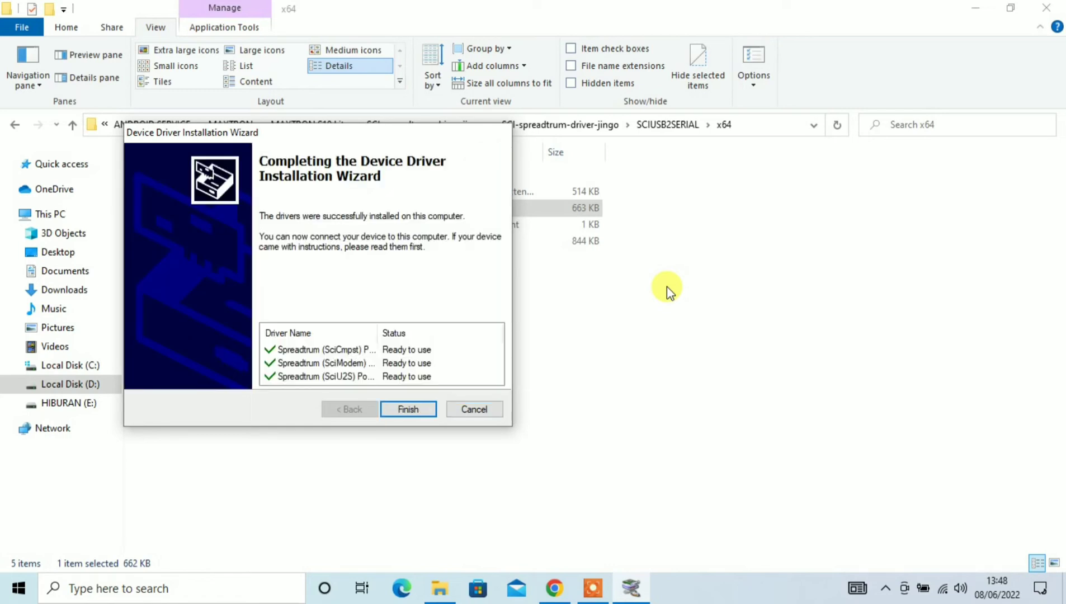
click(415, 412)
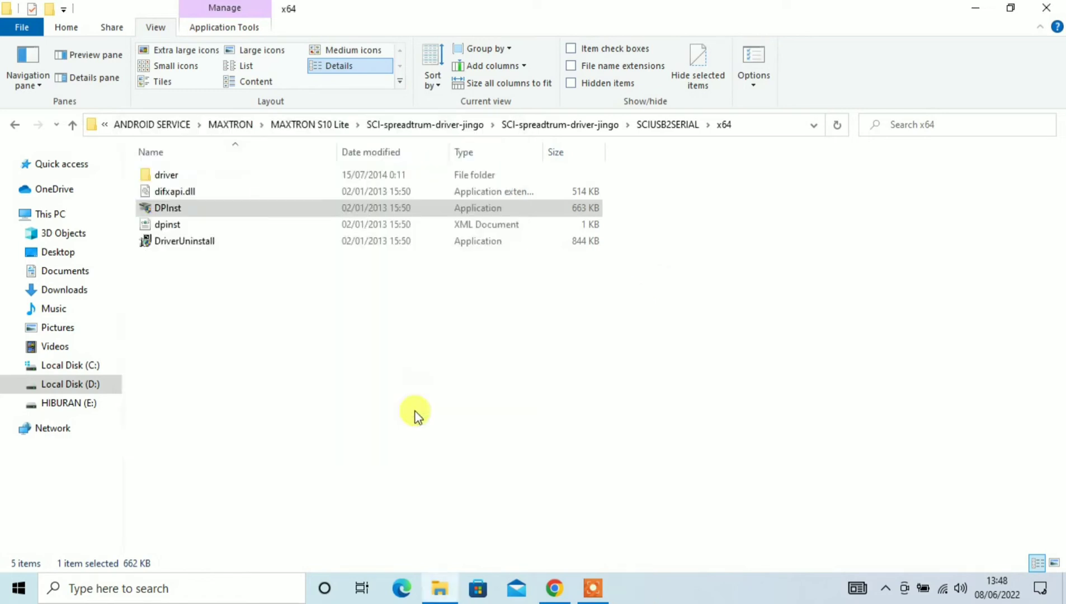
Return to the MAXTRON S10 Lite folder and open the extracted SPD_Upgrade_Tool_R4.0.0001 folder.
click(13, 126)
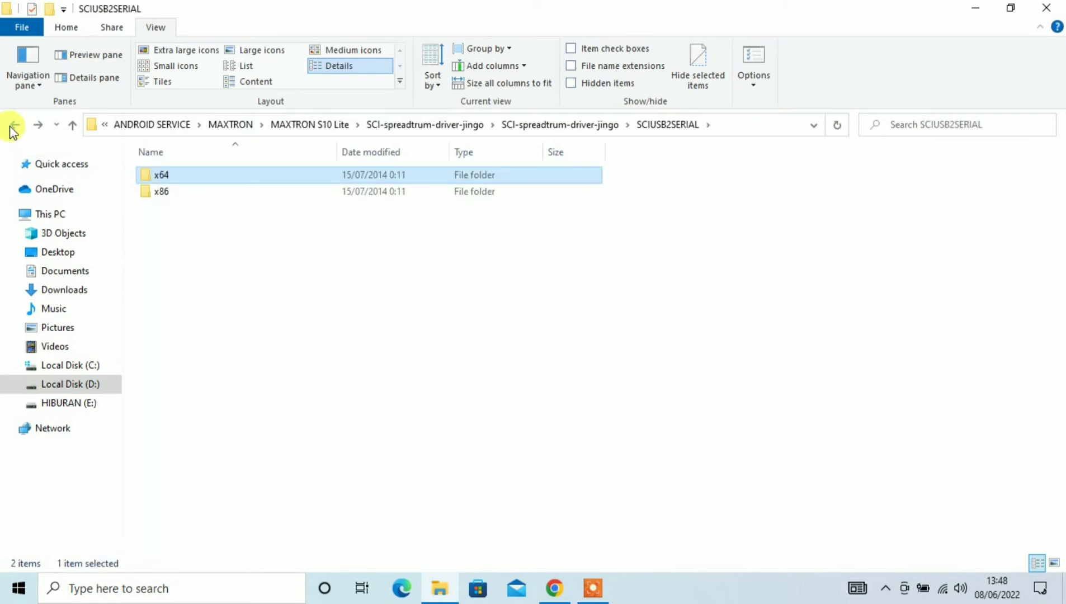
click(13, 127)
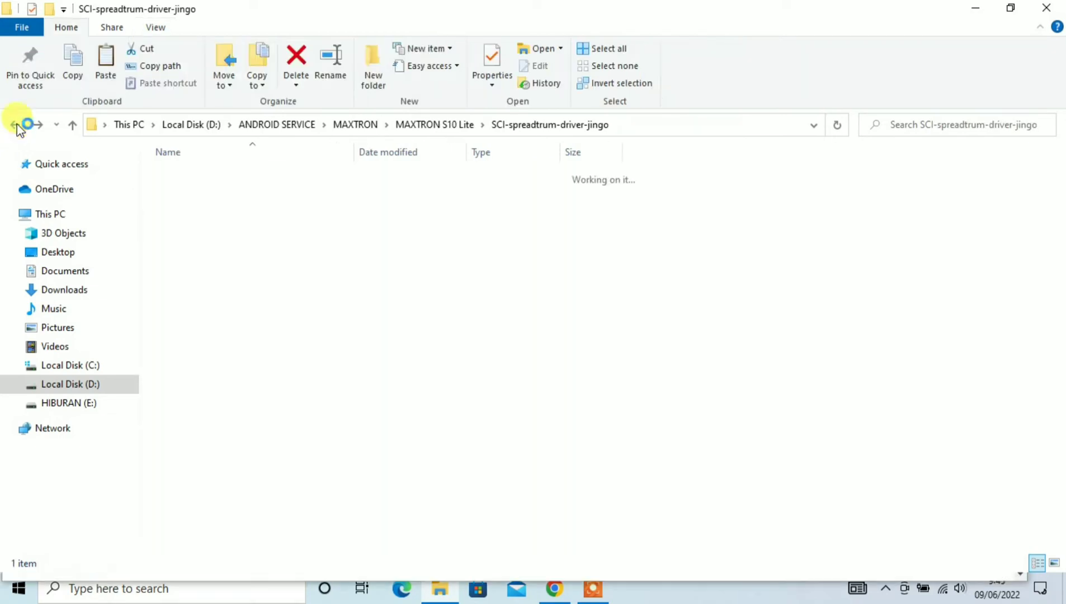
click(16, 126)
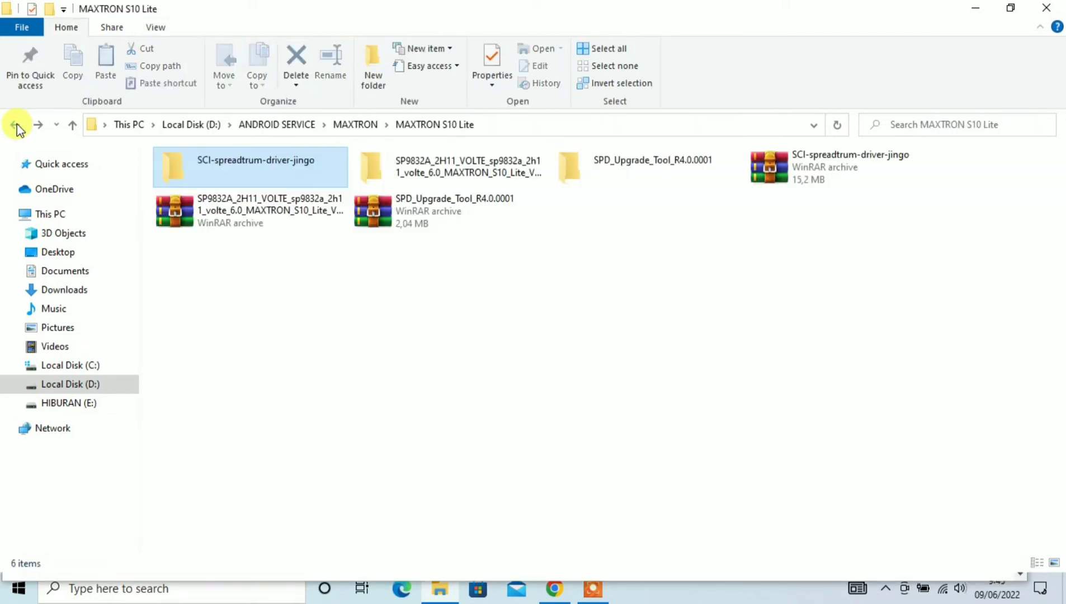
double_click(667, 177)
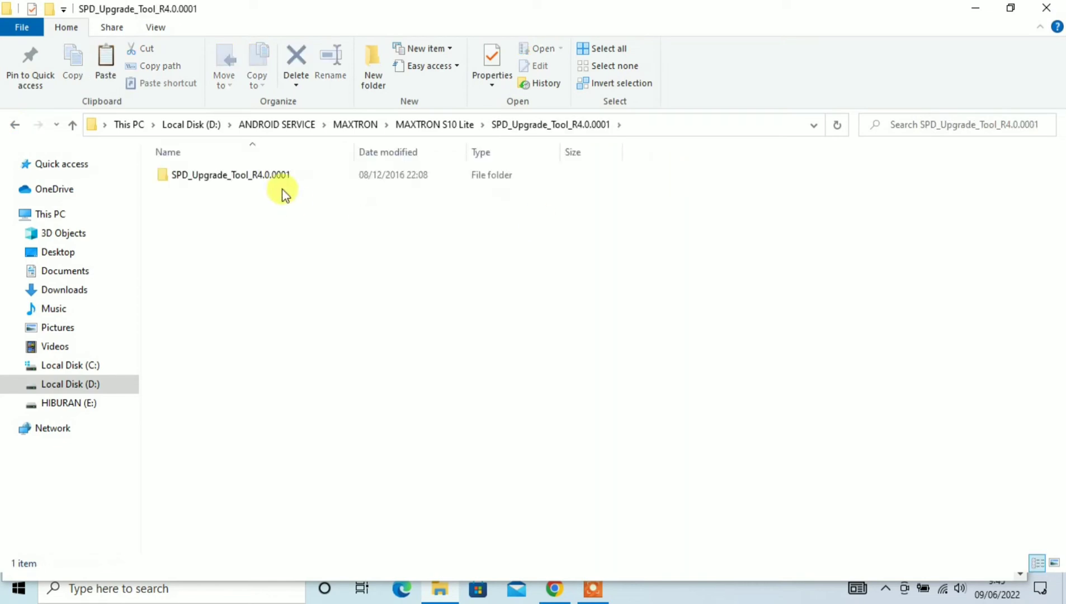
Launch the ResearchDownload application from the inner SPD_Upgrade_Tool_R4.0.0001 folder, minimise the file window and move ResearchDownload to the screen's upper-left corner.
click(279, 180)
double_click(280, 180)
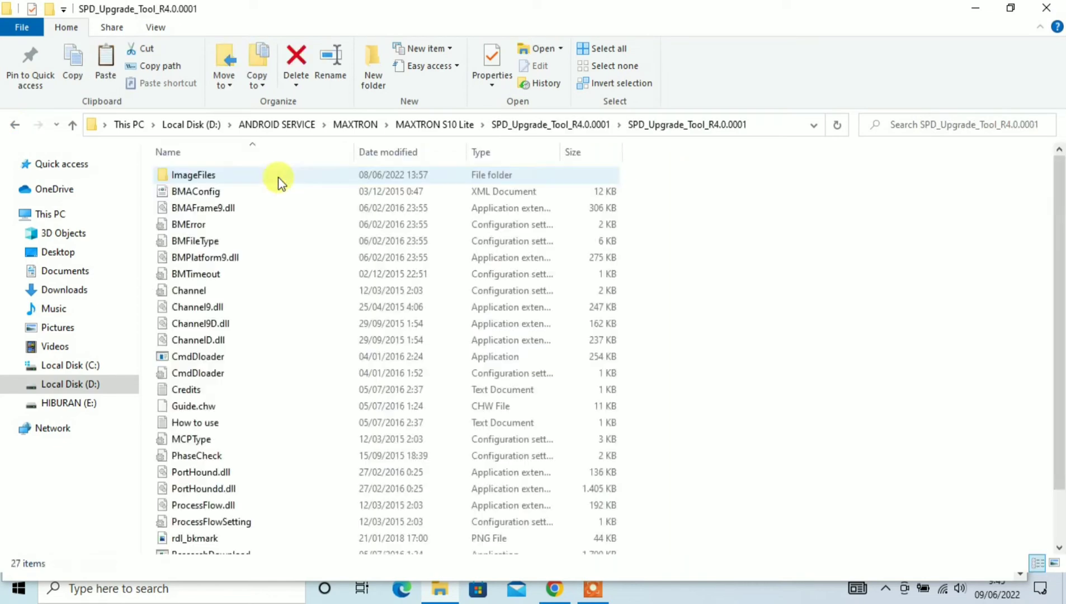
scroll(262, 310, down, 1)
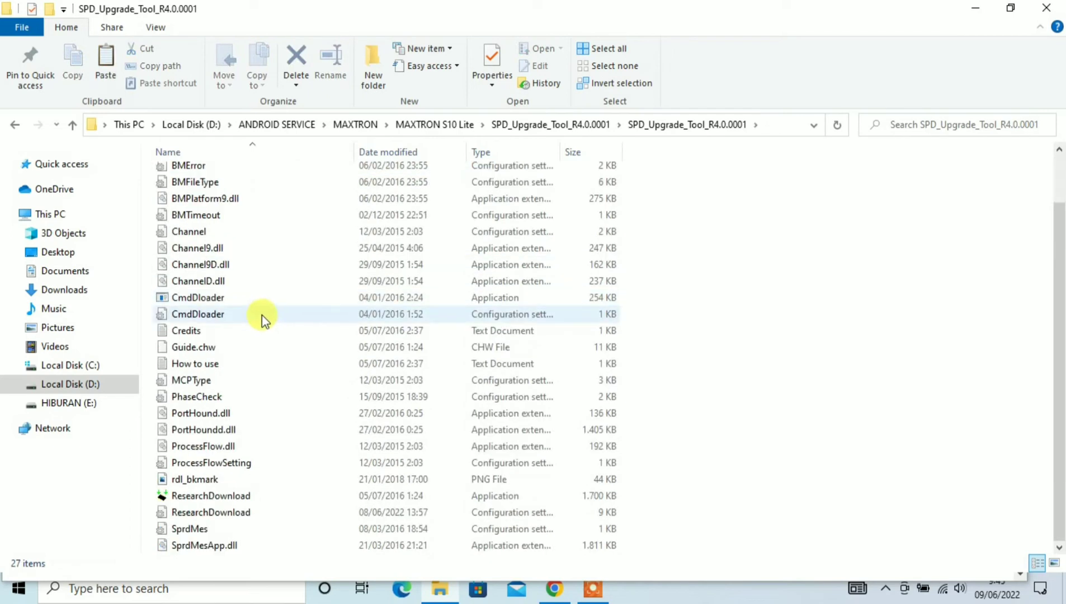
double_click(245, 496)
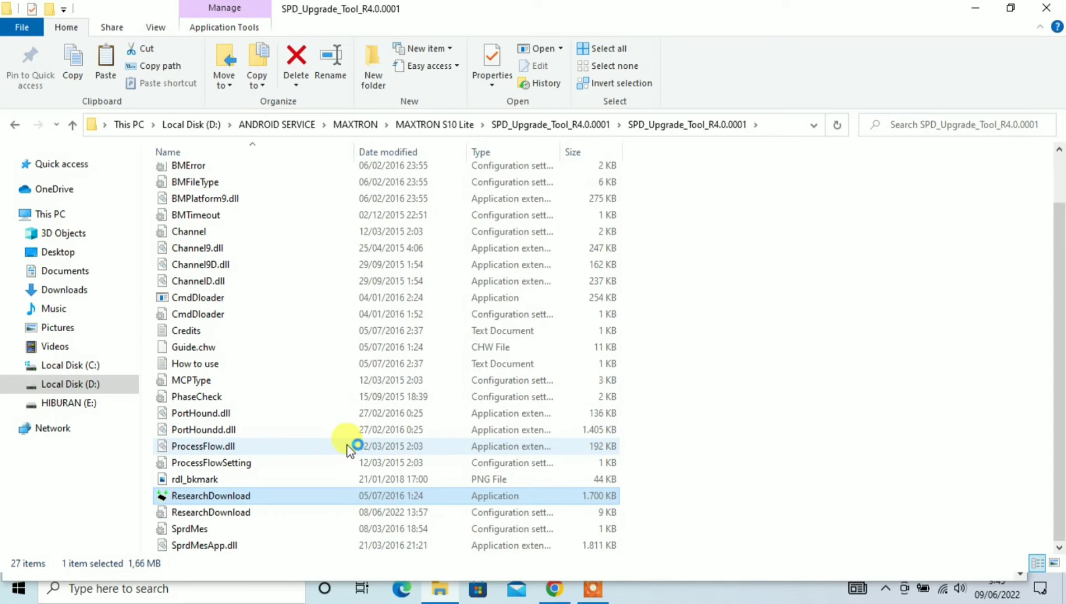
click(975, 13)
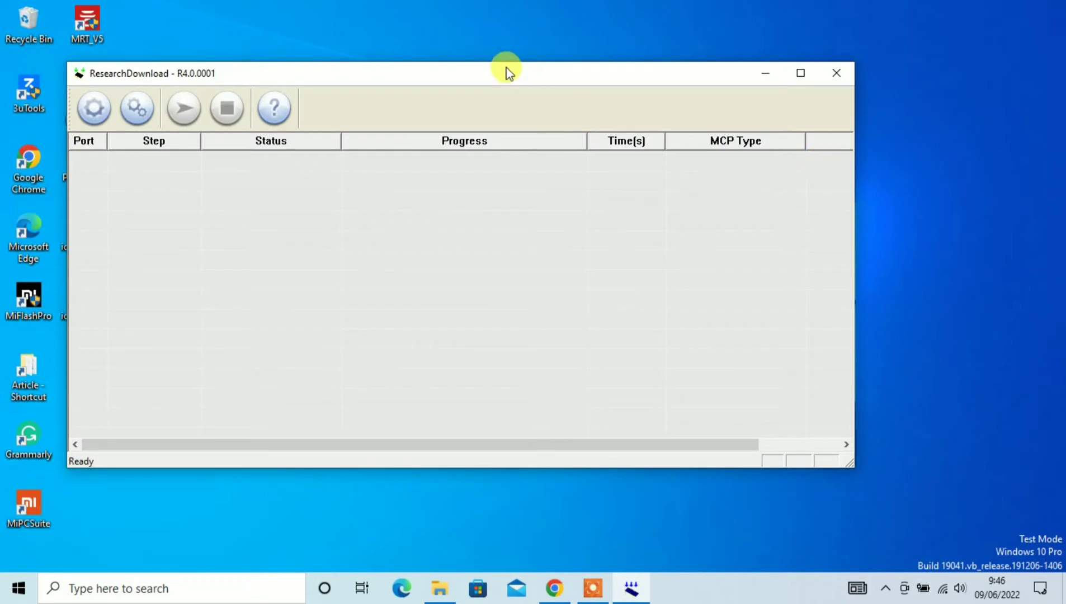
drag(505, 69, 446, 14)
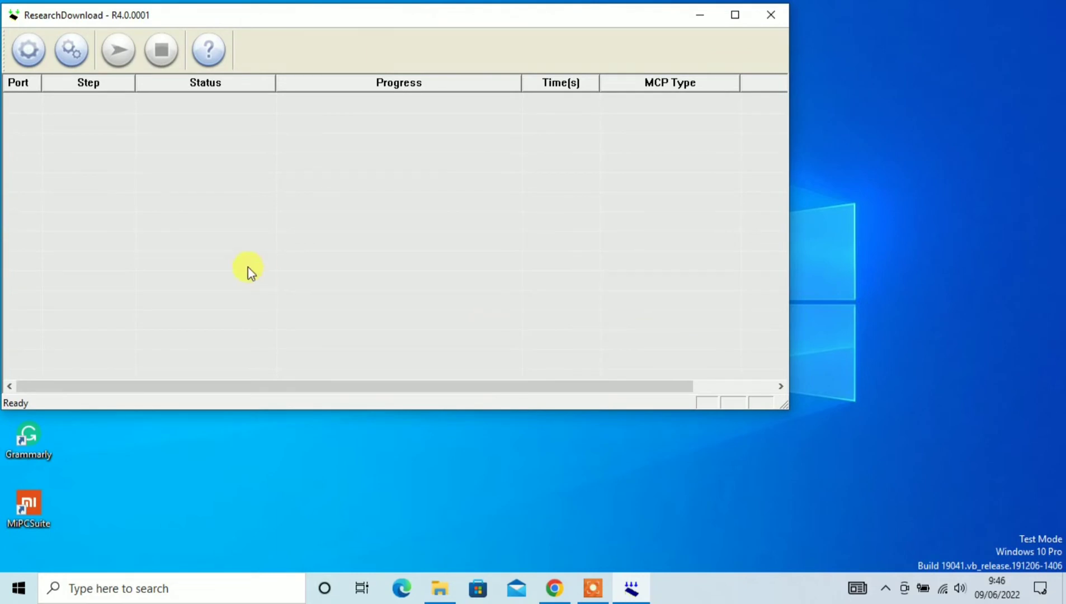
Load the SP9832A_2H11_VOLTE PAC firmware file from its folder under D:\ANDROID SERVICE\MAXTRON\MAXTRON S10 Lite into ResearchDownload.
click(26, 55)
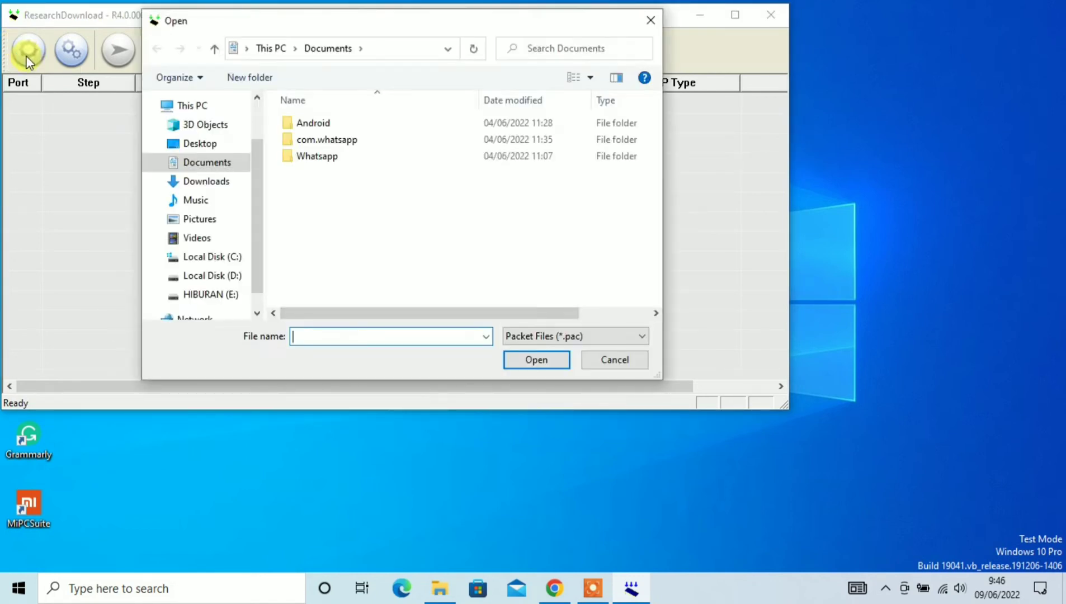
click(213, 276)
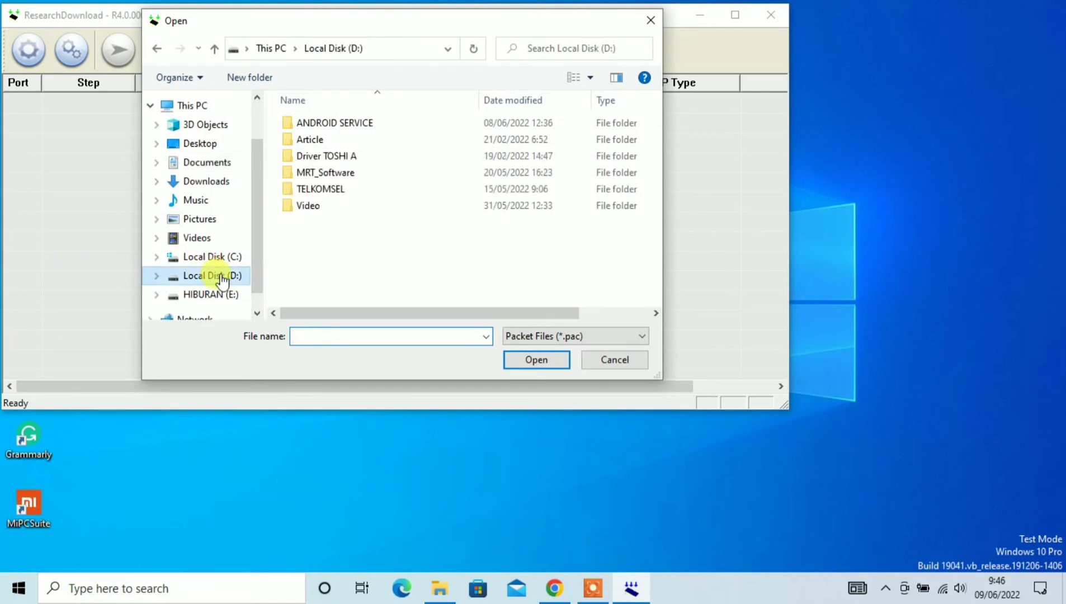
click(339, 127)
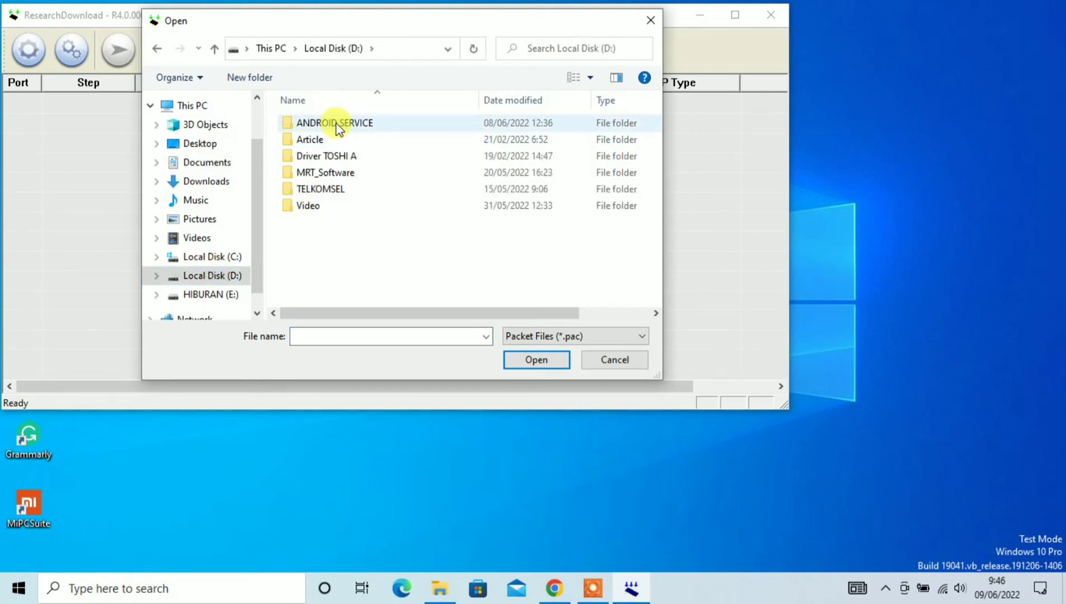
double_click(338, 126)
click(322, 171)
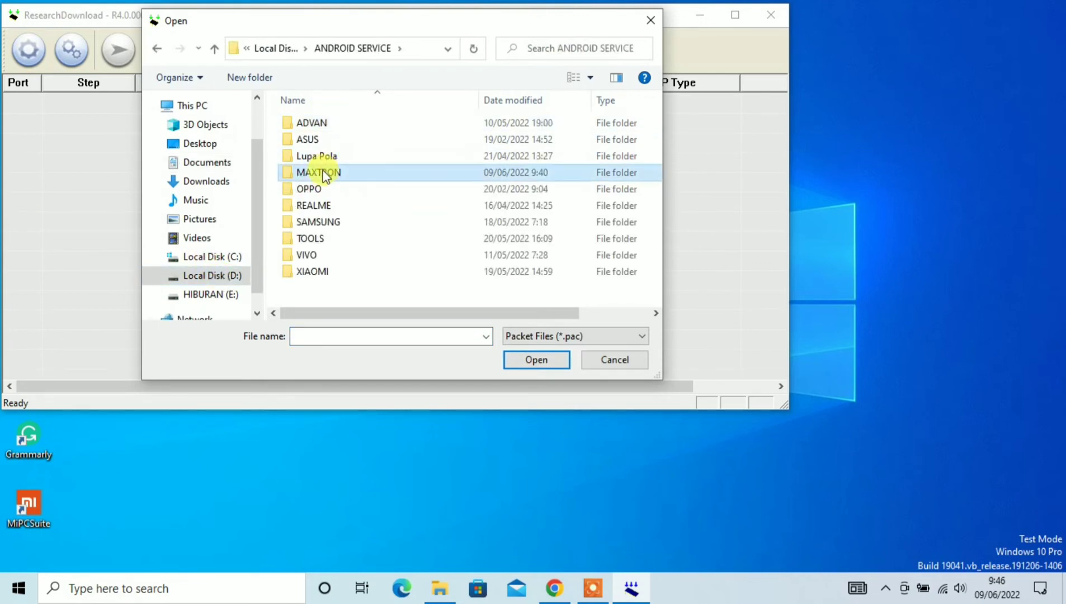
double_click(322, 172)
double_click(335, 126)
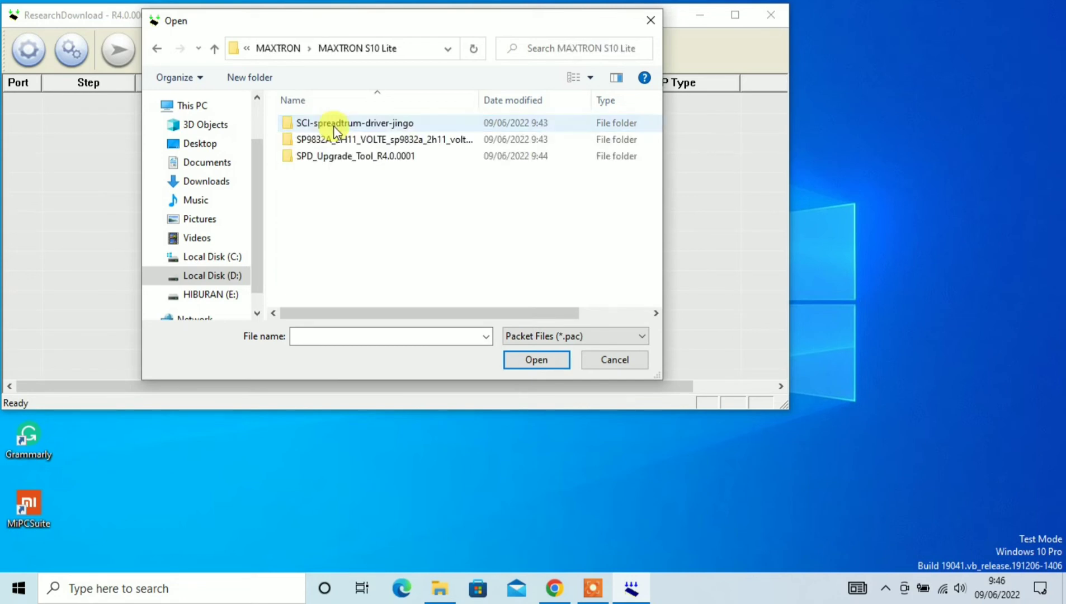
click(335, 144)
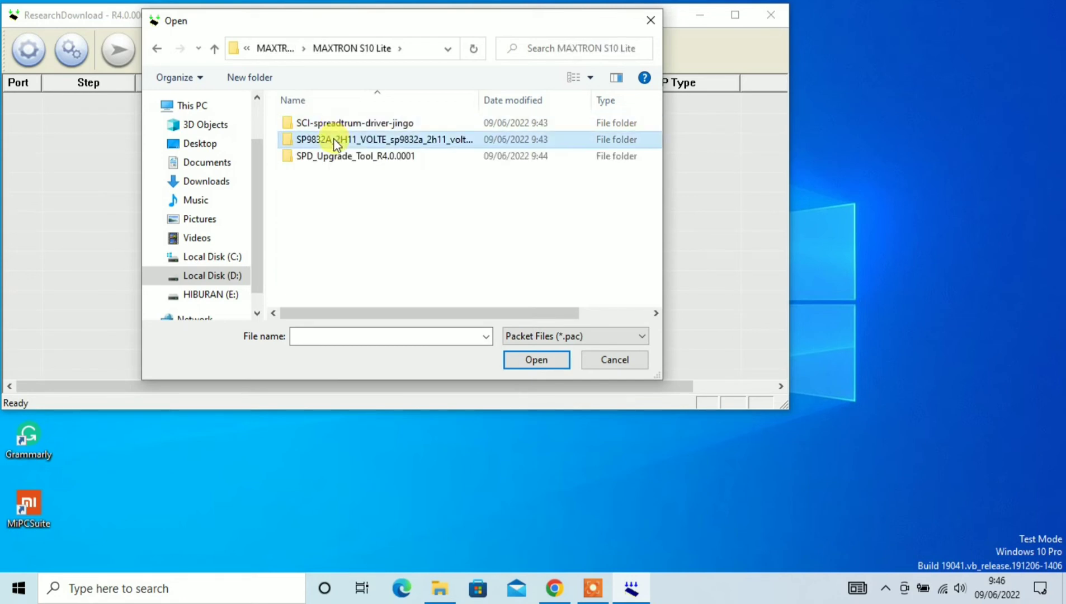
double_click(336, 141)
click(336, 125)
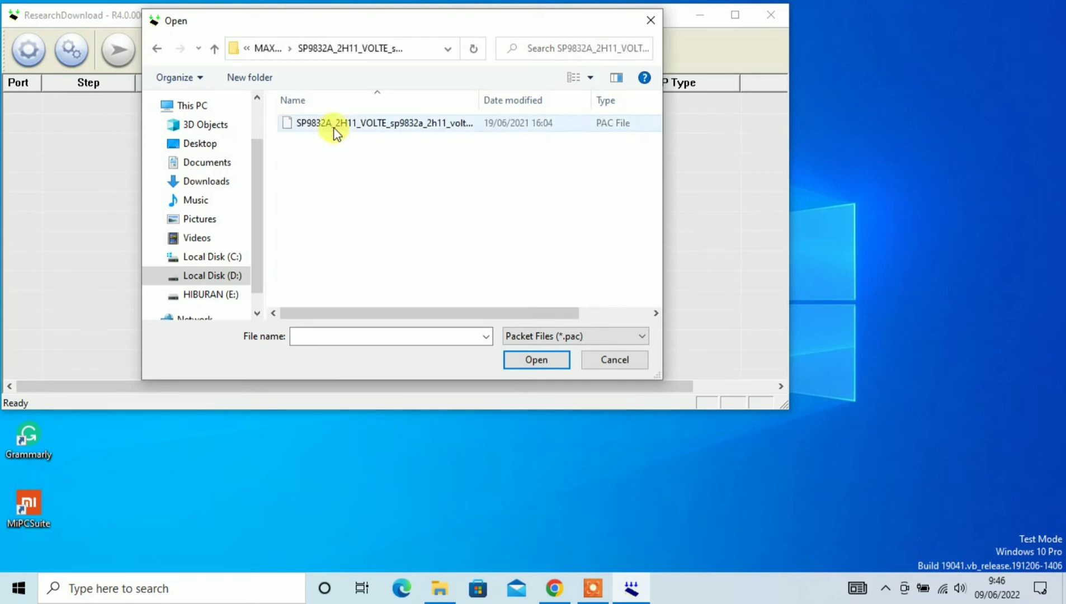
click(534, 360)
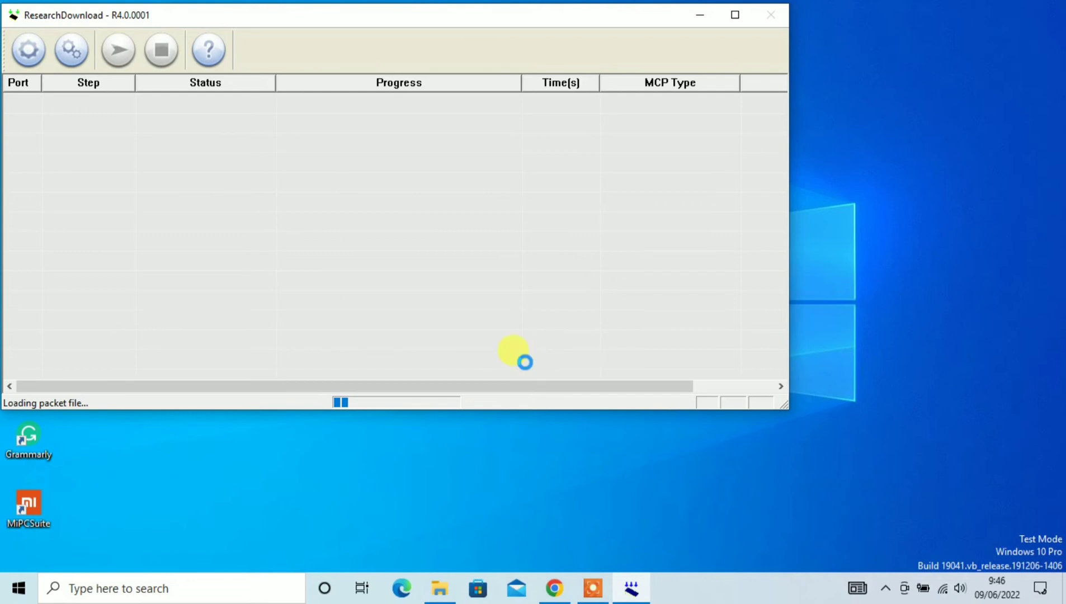
Search Windows for "dev" and open Device Manager.
click(191, 593)
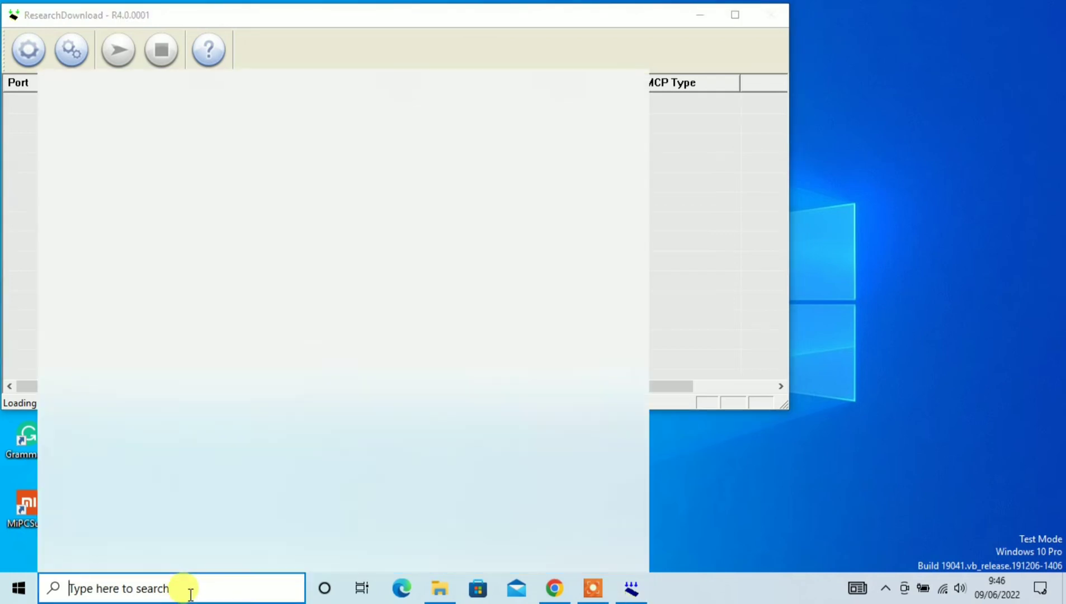
text(de)
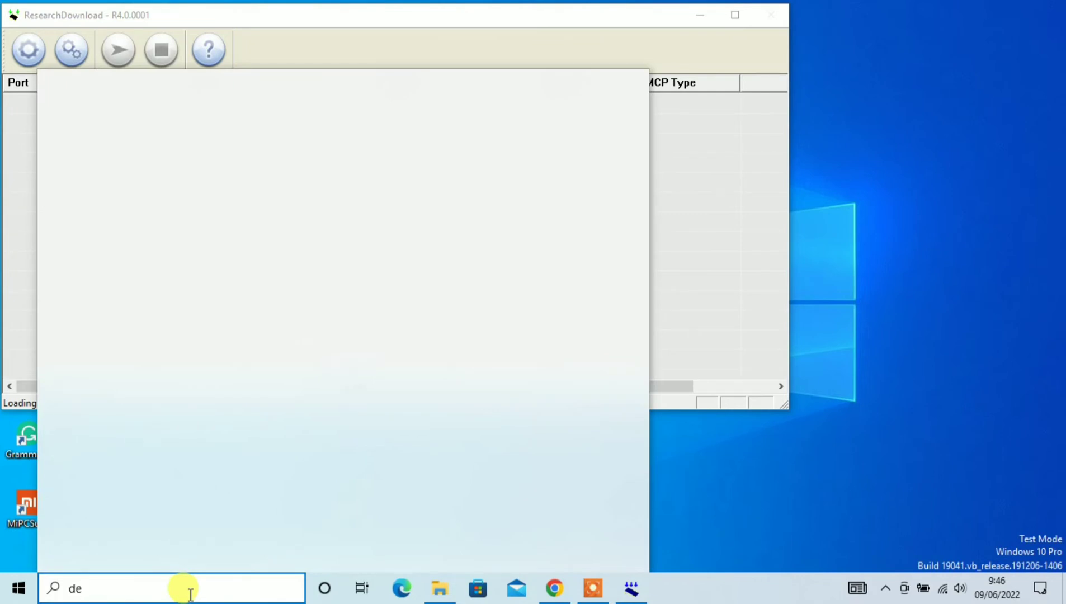
text(v)
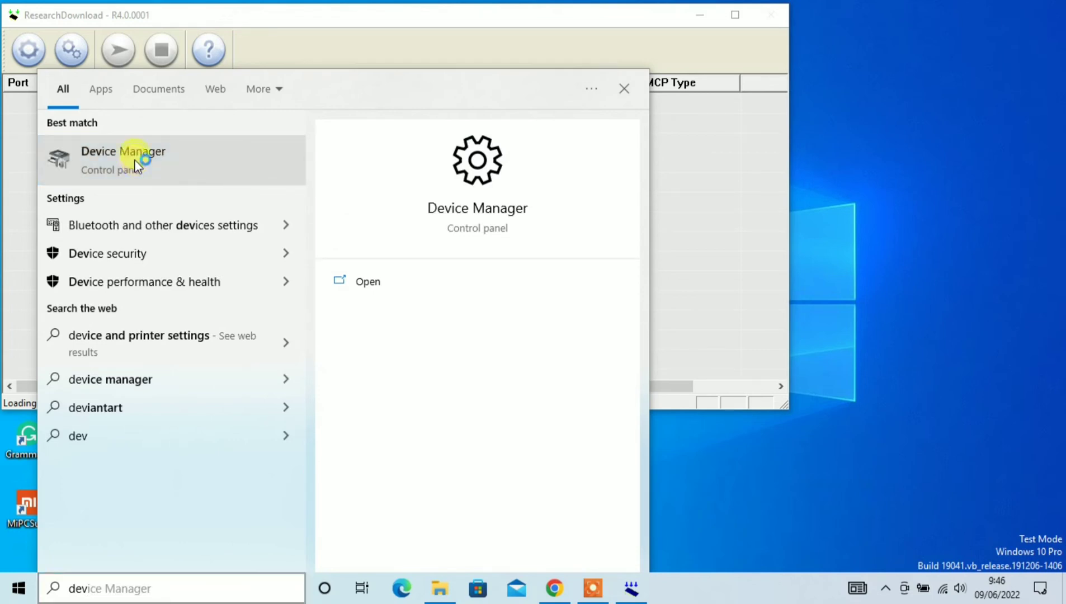
click(136, 163)
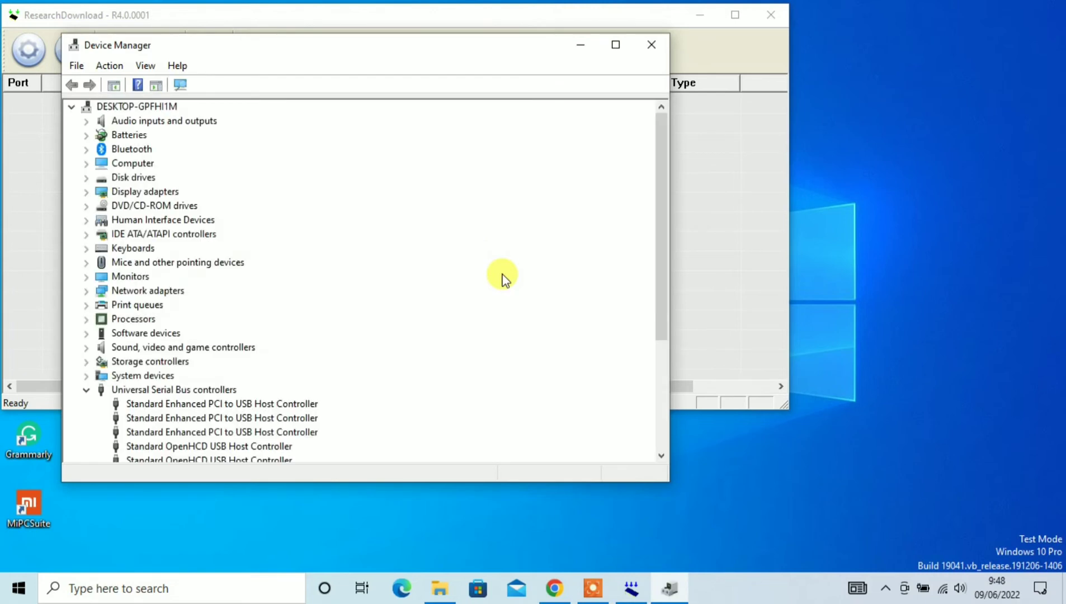
Collapse Universal Serial Bus controllers, narrow the Device Manager window and place it beside ResearchDownload.
drag(674, 236, 351, 230)
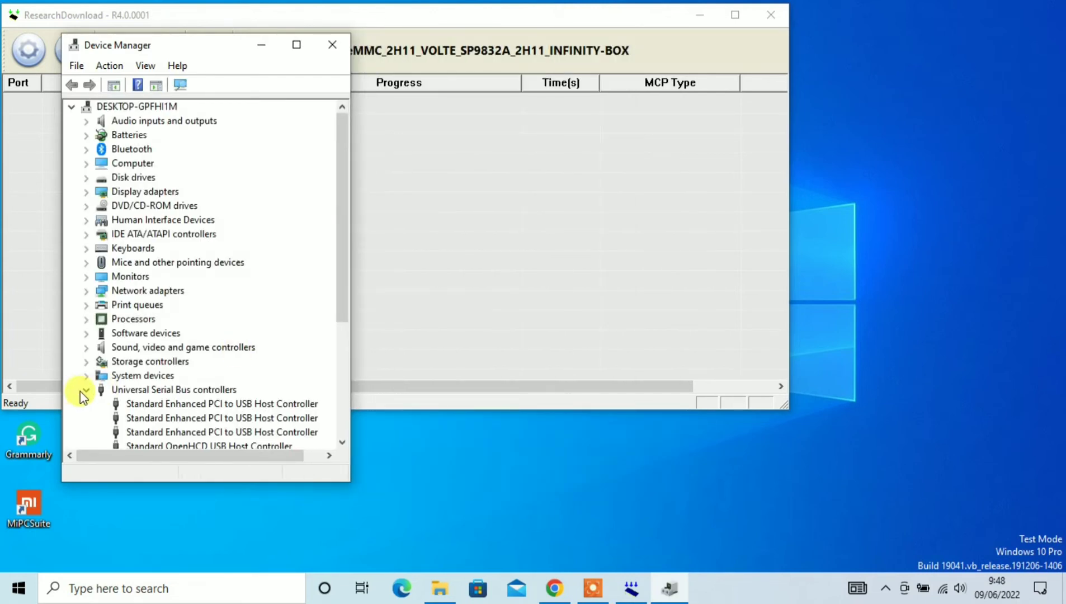
click(83, 397)
click(84, 391)
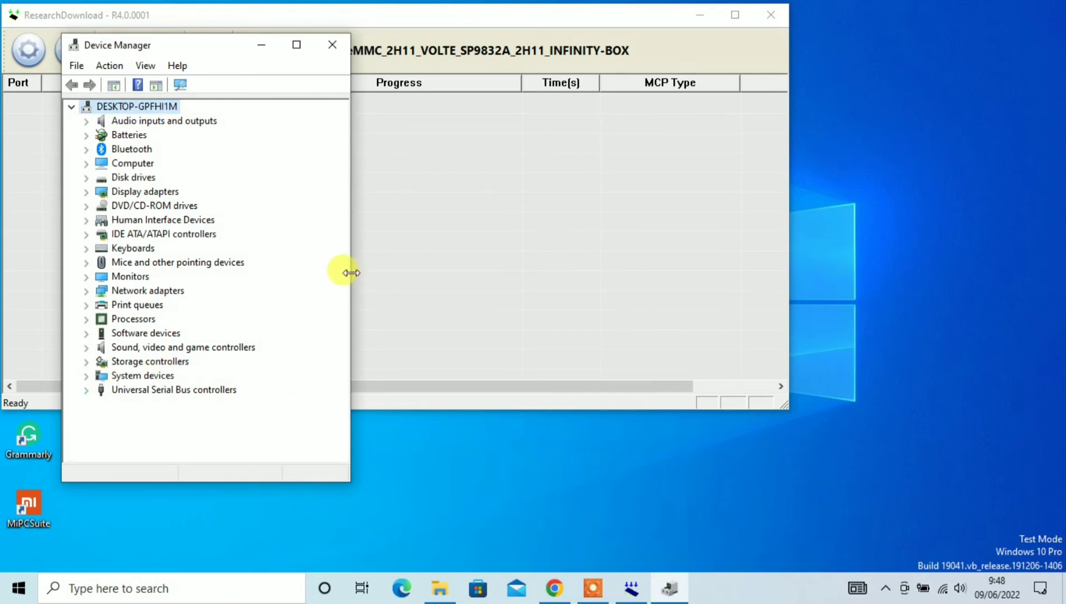
drag(352, 272, 307, 269)
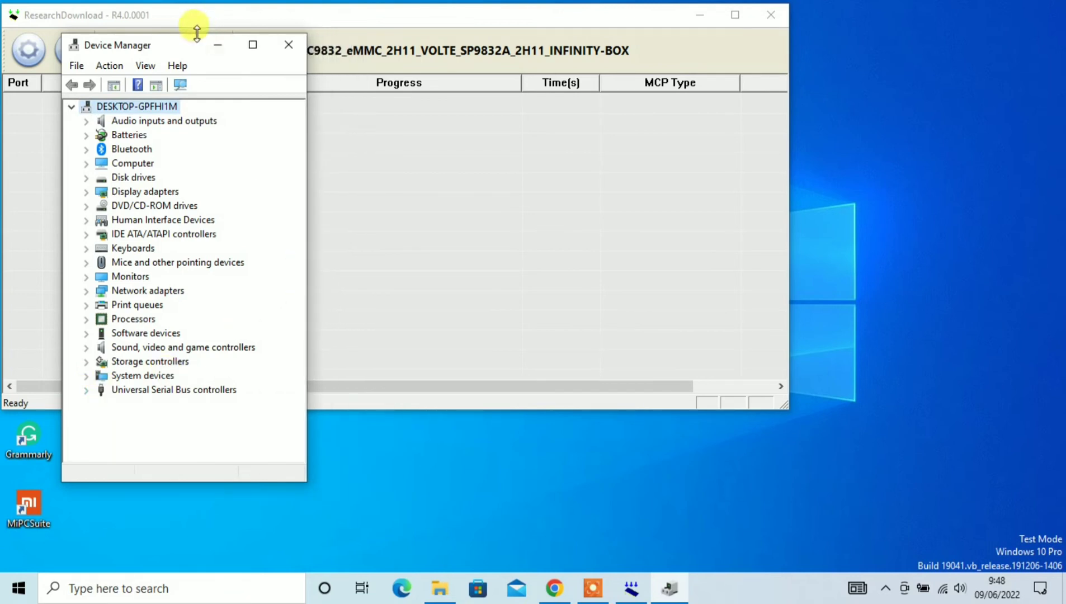
drag(192, 54, 909, 18)
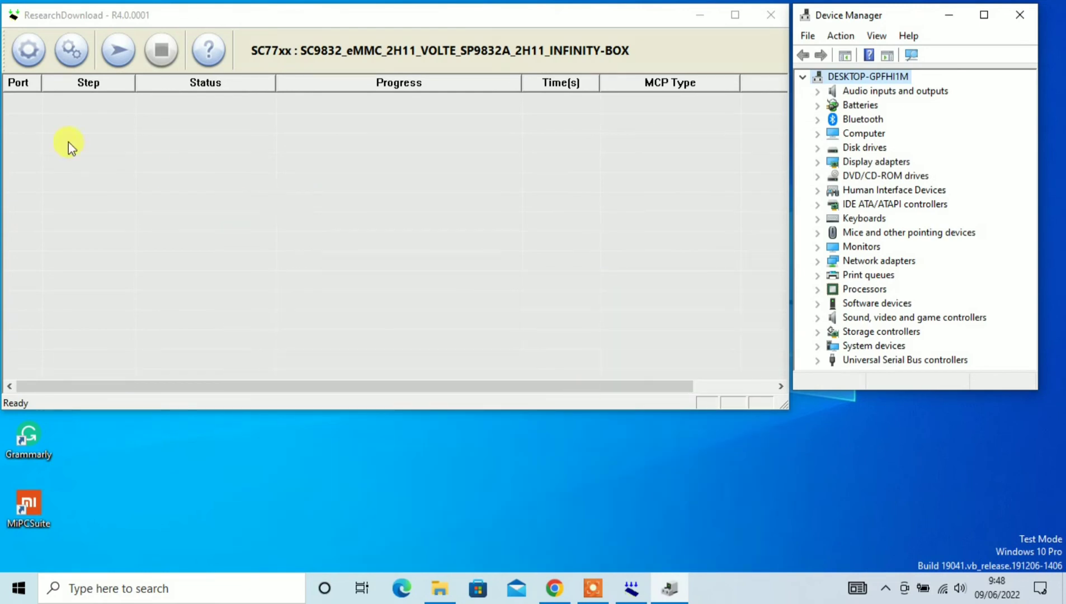
Flash the loaded firmware to the connected phone, expanding Ports (COM & LPT) in Device Manager meanwhile, and stop the download session once flashing finishes.
click(118, 51)
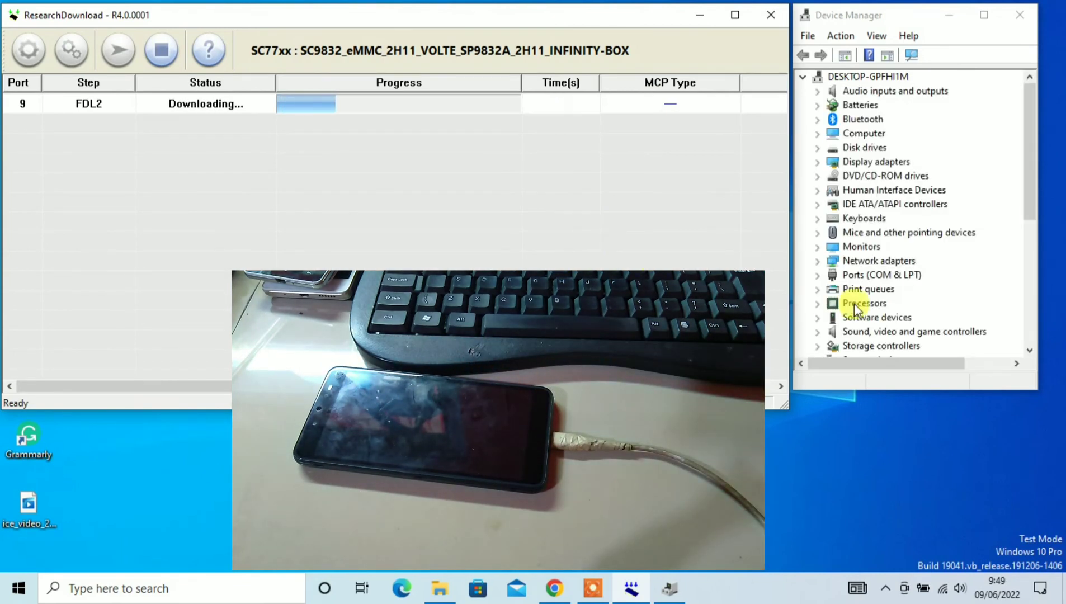
click(817, 275)
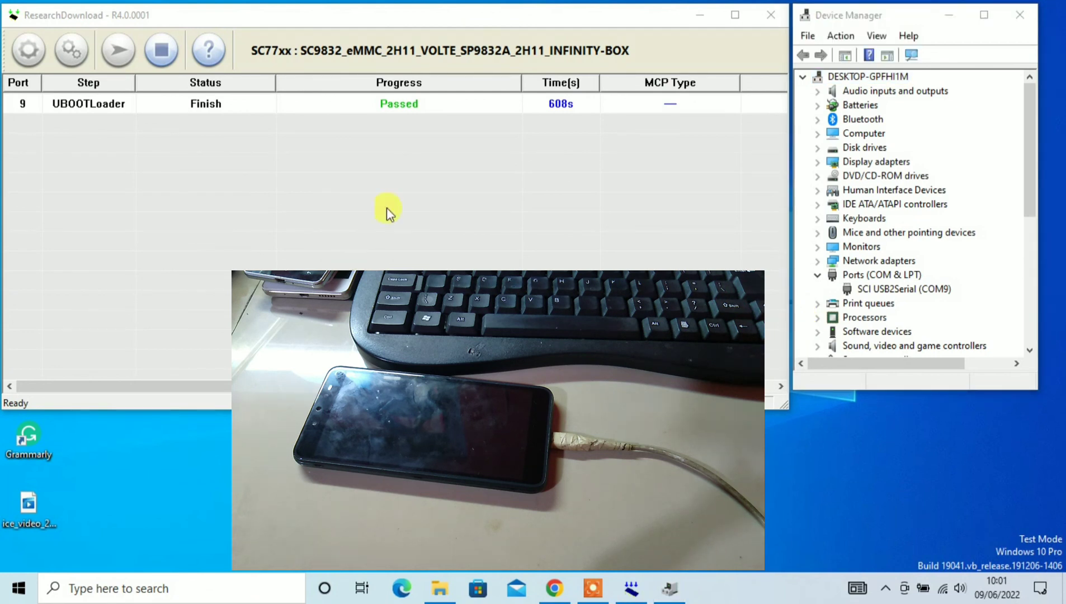
click(161, 53)
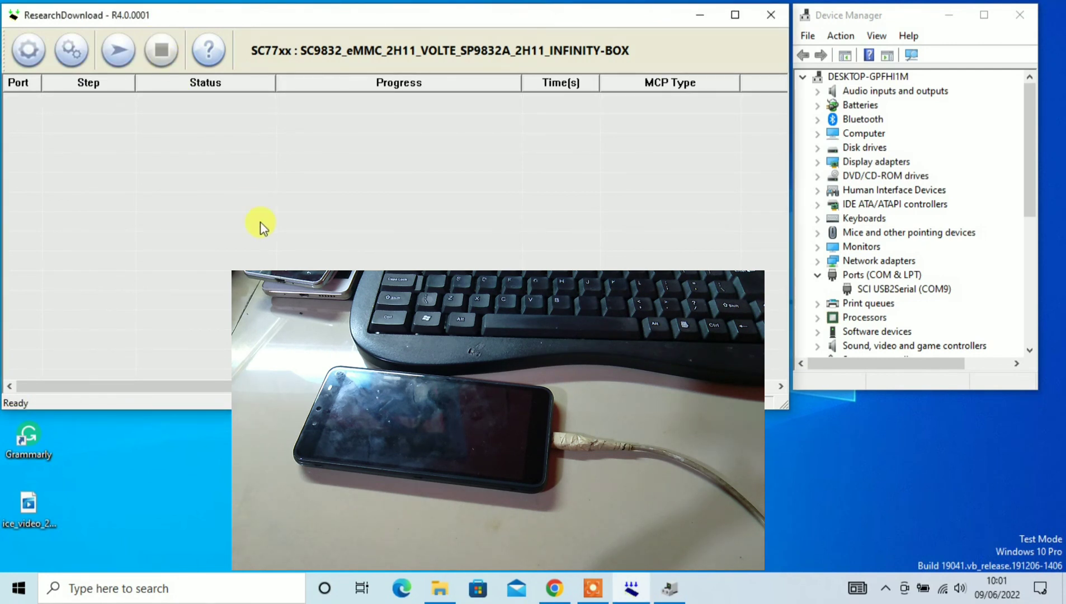